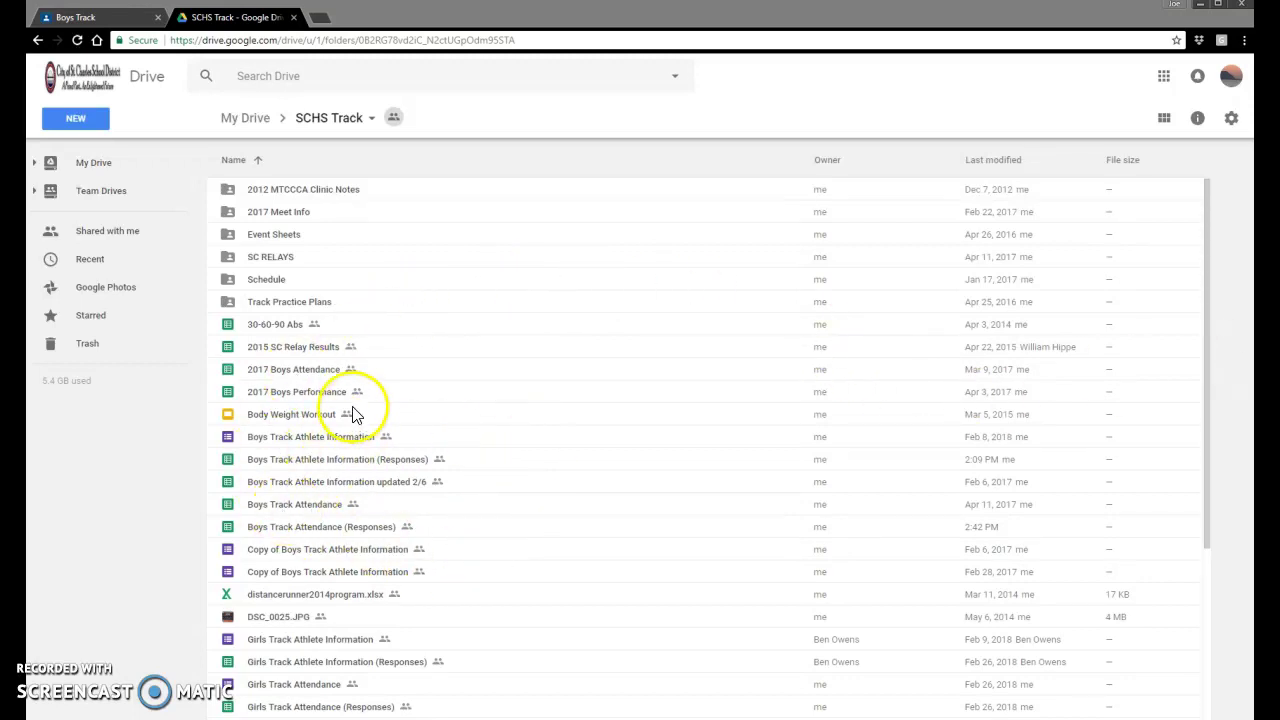
Open the Track Plan 2/27/18 document from the 2018 folder inside Track Practice Plans
{"action": "scroll", "coordinate": [362, 371], "scroll_direction": "down", "scroll_amount": 3}
{"action": "scroll", "coordinate": [360, 355], "scroll_direction": "up", "scroll_amount": 3}
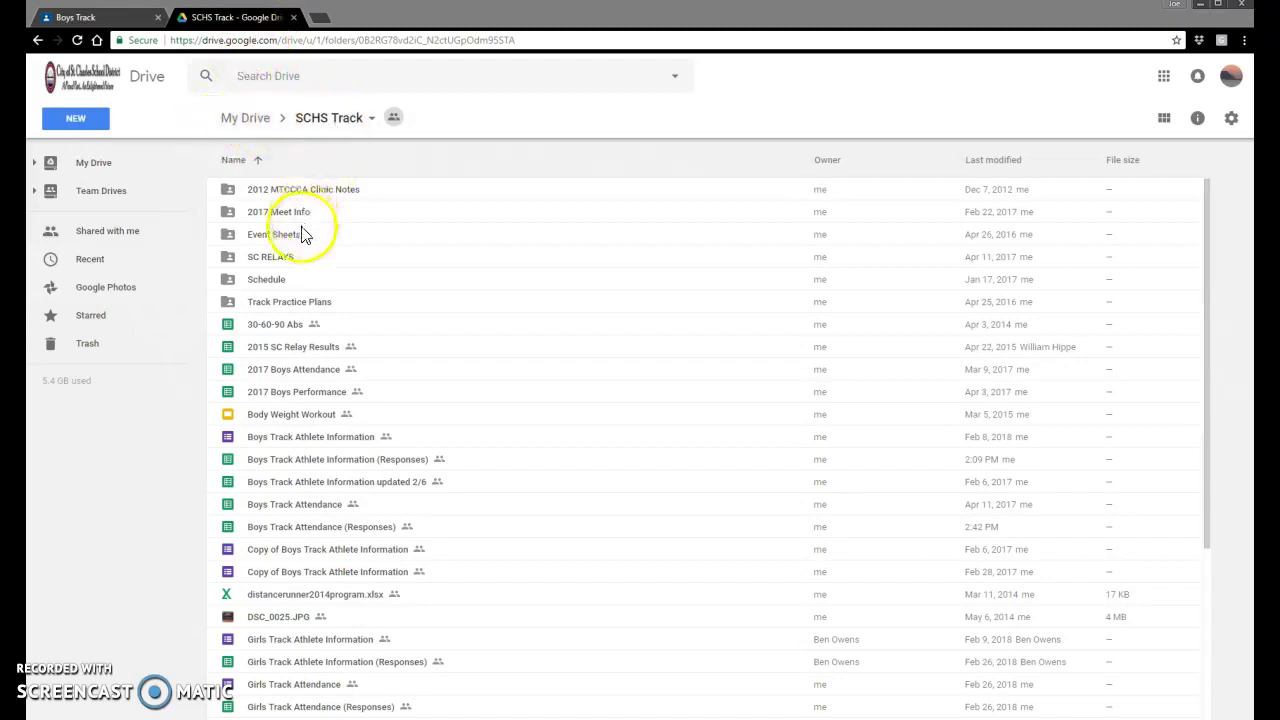
{"action": "double_click", "coordinate": [282, 305]}
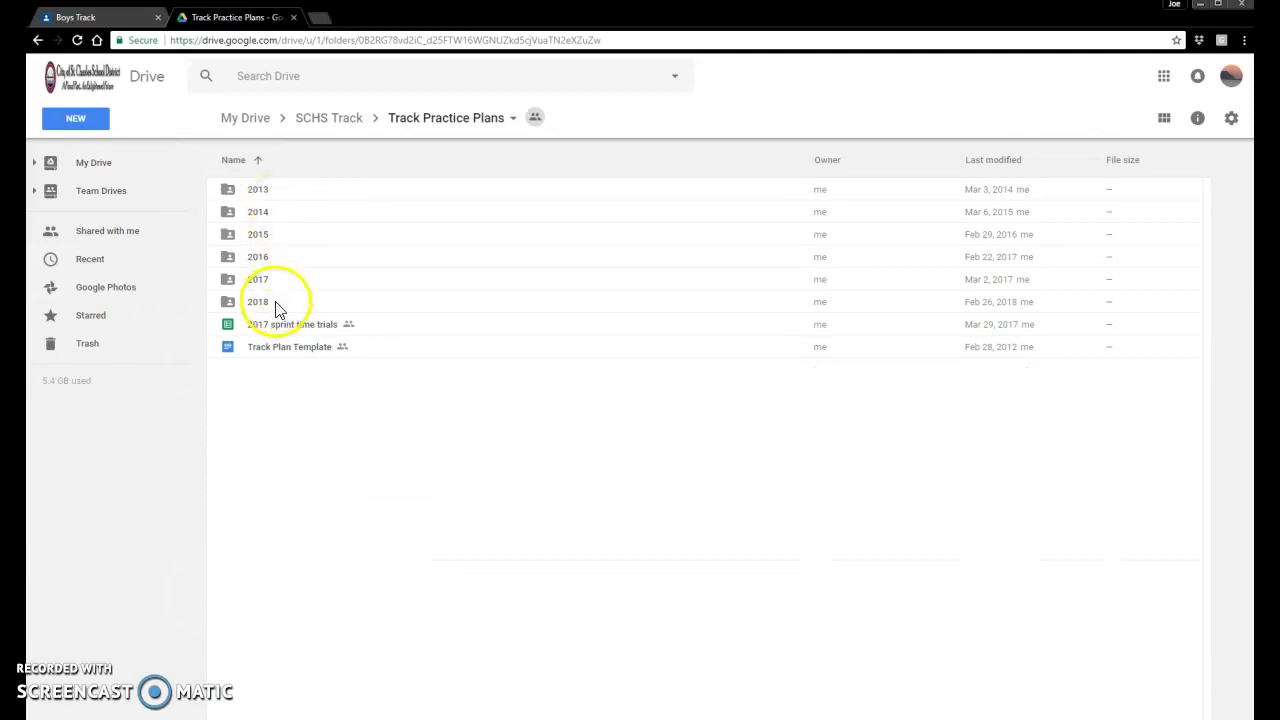
{"action": "double_click", "coordinate": [275, 305]}
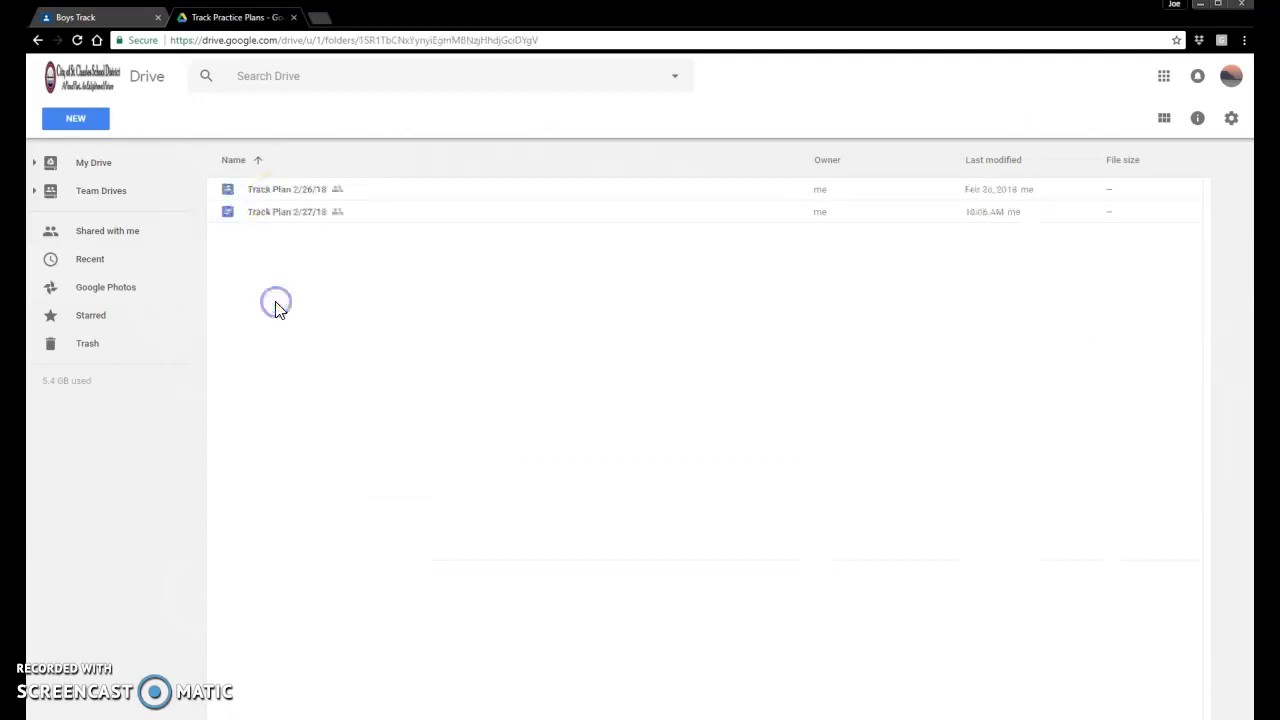
{"action": "double_click", "coordinate": [292, 213]}
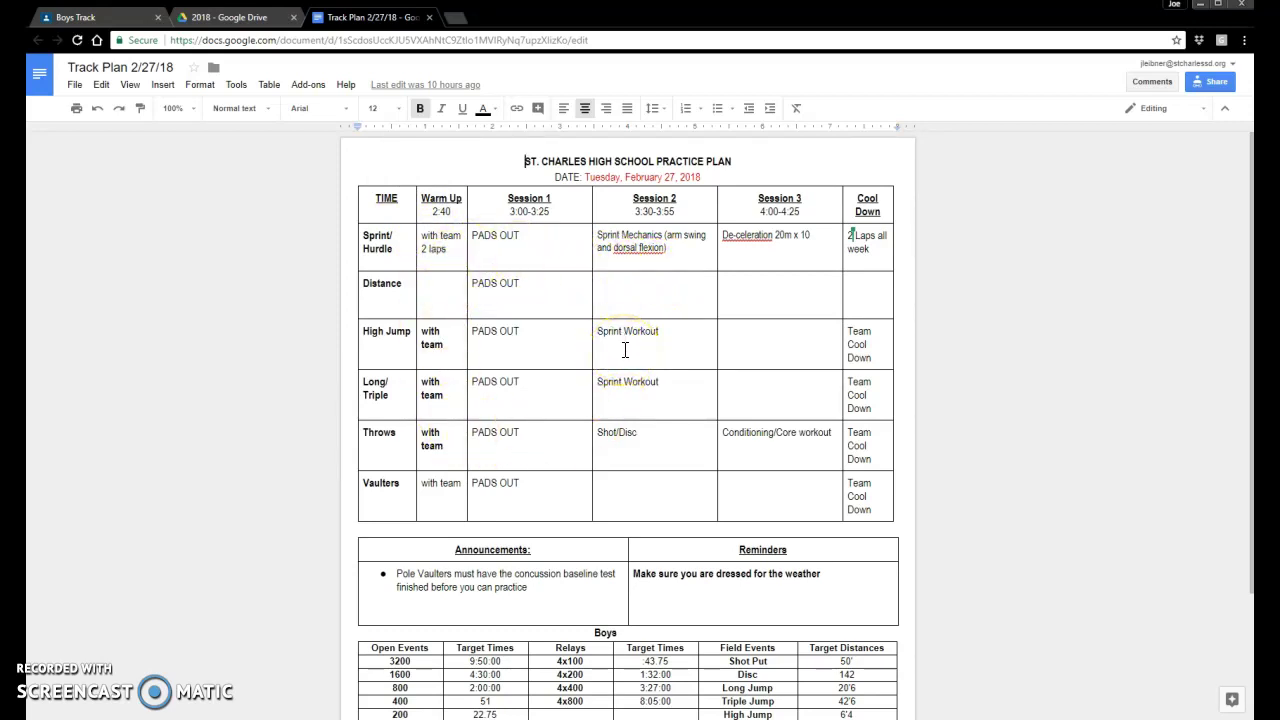
{"action": "scroll", "coordinate": [624, 349], "scroll_direction": "down", "scroll_amount": 1}
{"action": "scroll", "coordinate": [624, 349], "scroll_direction": "up", "scroll_amount": 1}
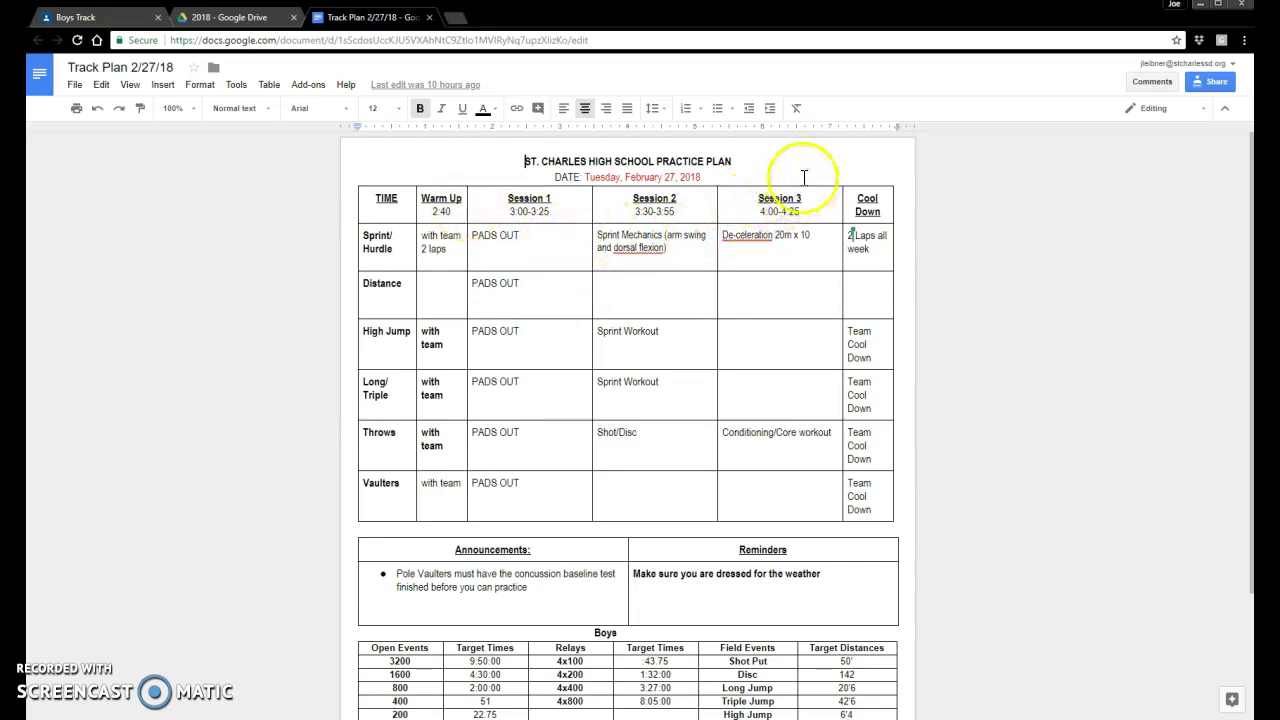
Examine who has access in the plan's advanced sharing settings, and look over the target times table beneath the plan
{"action": "left_click", "coordinate": [1214, 80]}
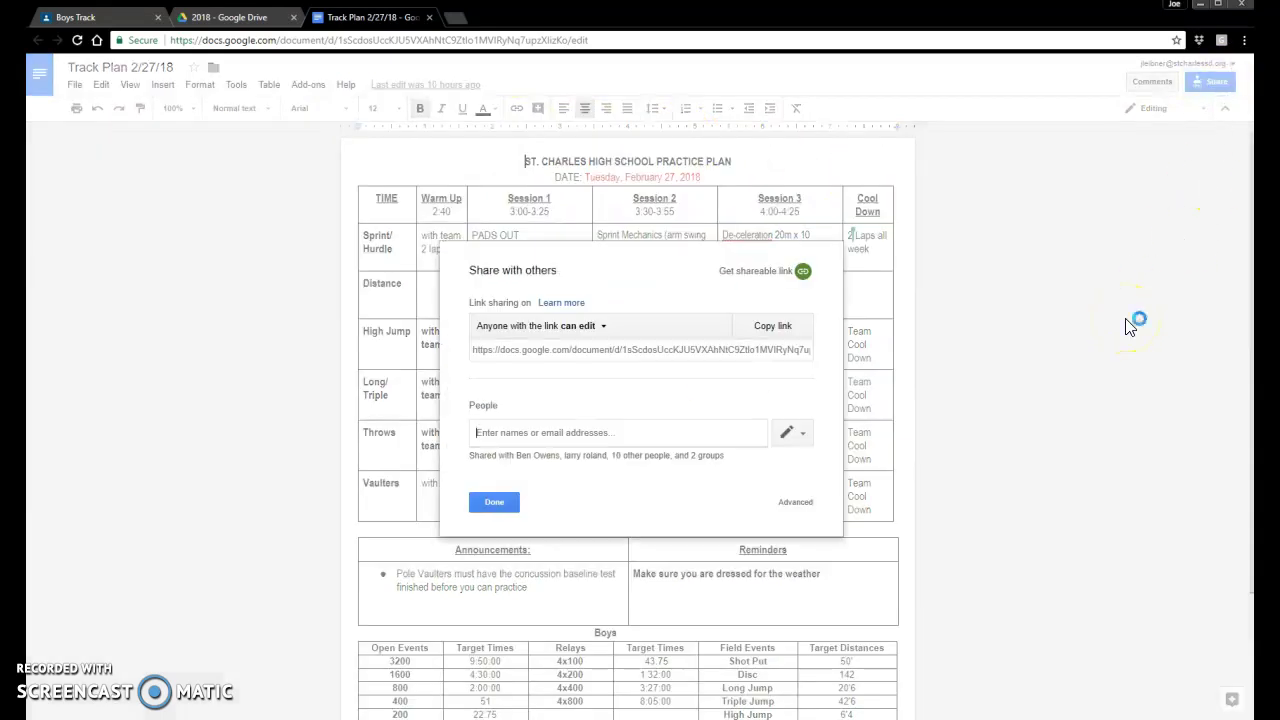
{"action": "left_click", "coordinate": [795, 503]}
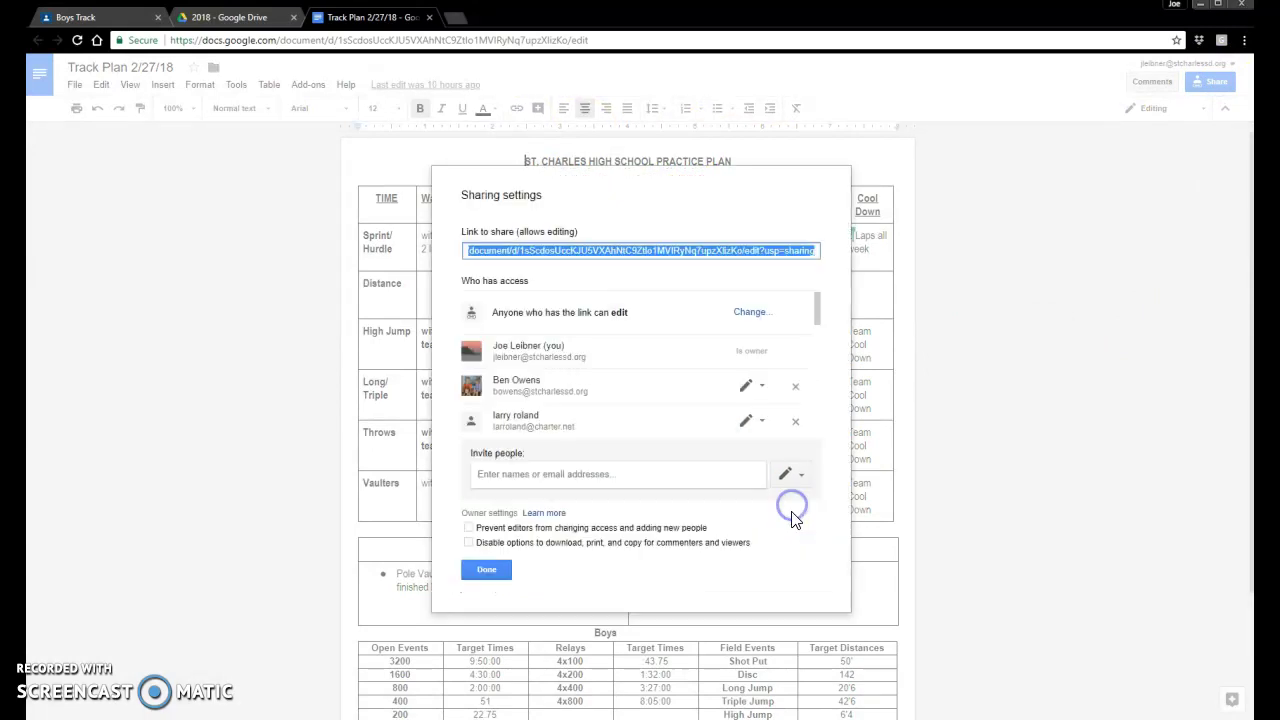
{"action": "scroll", "coordinate": [557, 349], "scroll_direction": "down", "scroll_amount": 5}
{"action": "scroll", "coordinate": [555, 349], "scroll_direction": "down", "scroll_amount": 5}
{"action": "scroll", "coordinate": [555, 349], "scroll_direction": "up", "scroll_amount": 10}
{"action": "left_click", "coordinate": [499, 576]}
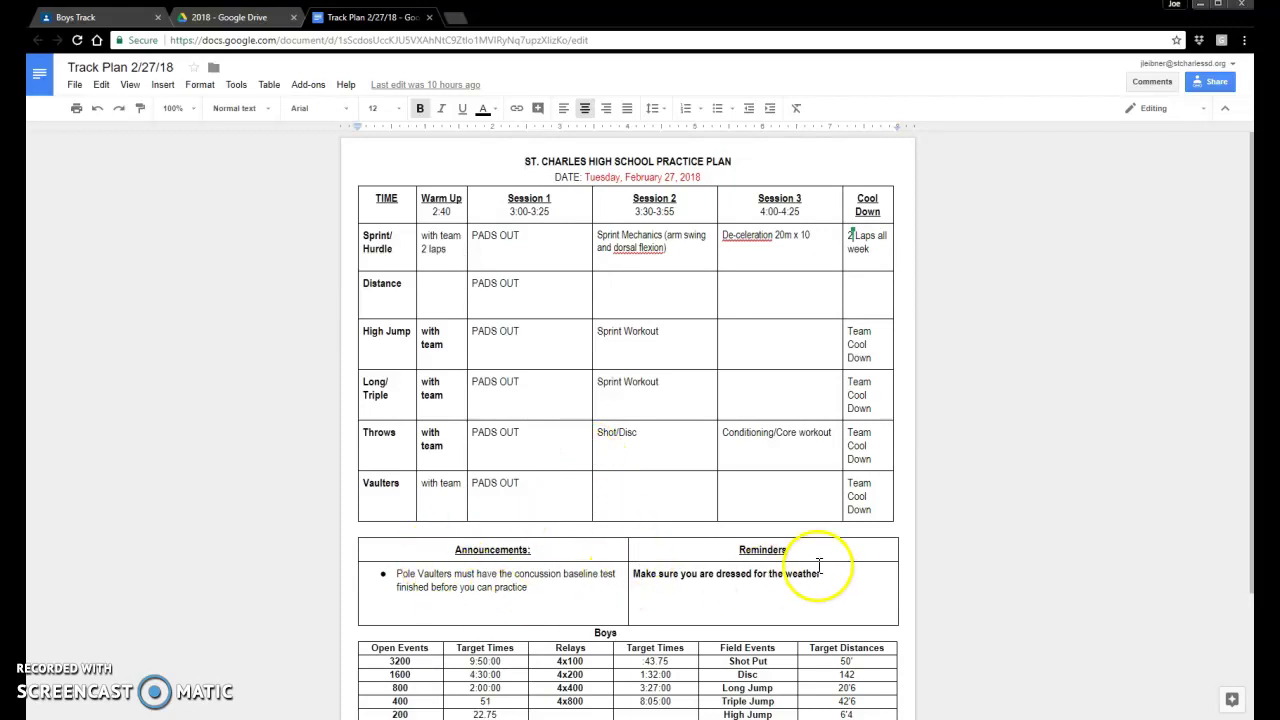
{"action": "scroll", "coordinate": [594, 534], "scroll_direction": "down", "scroll_amount": 2}
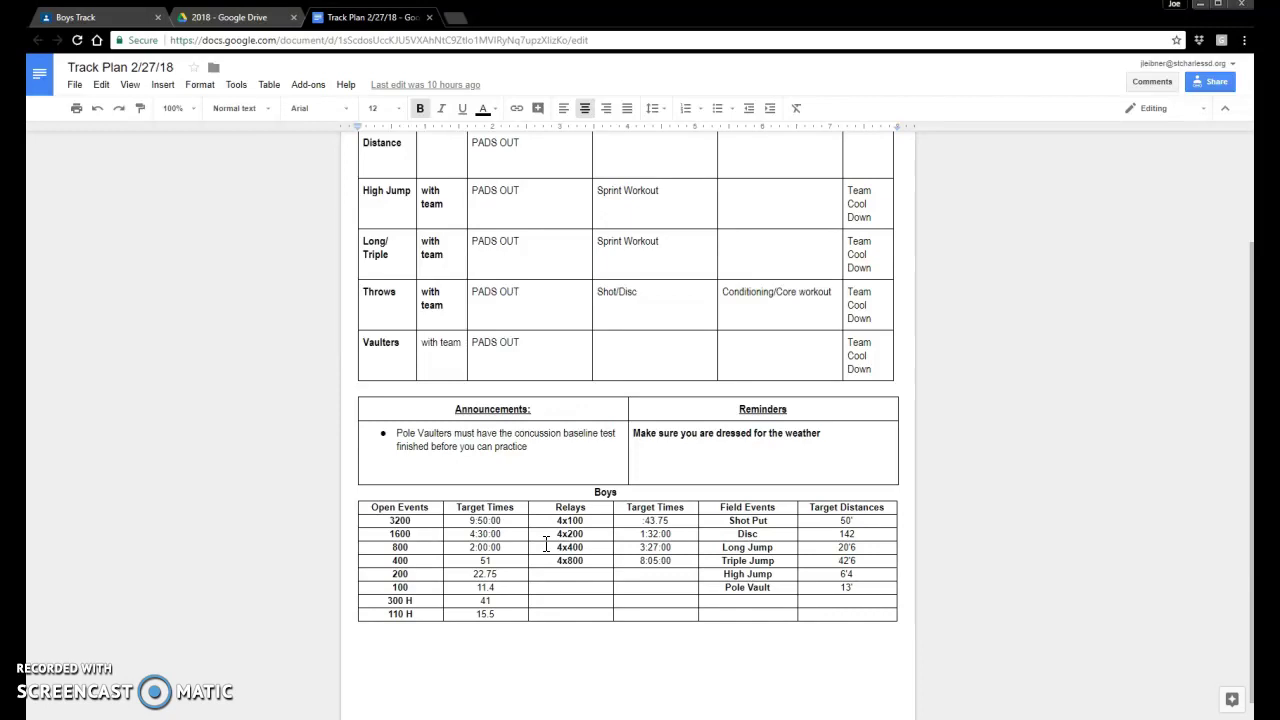
{"action": "scroll", "coordinate": [545, 543], "scroll_direction": "up", "scroll_amount": 2}
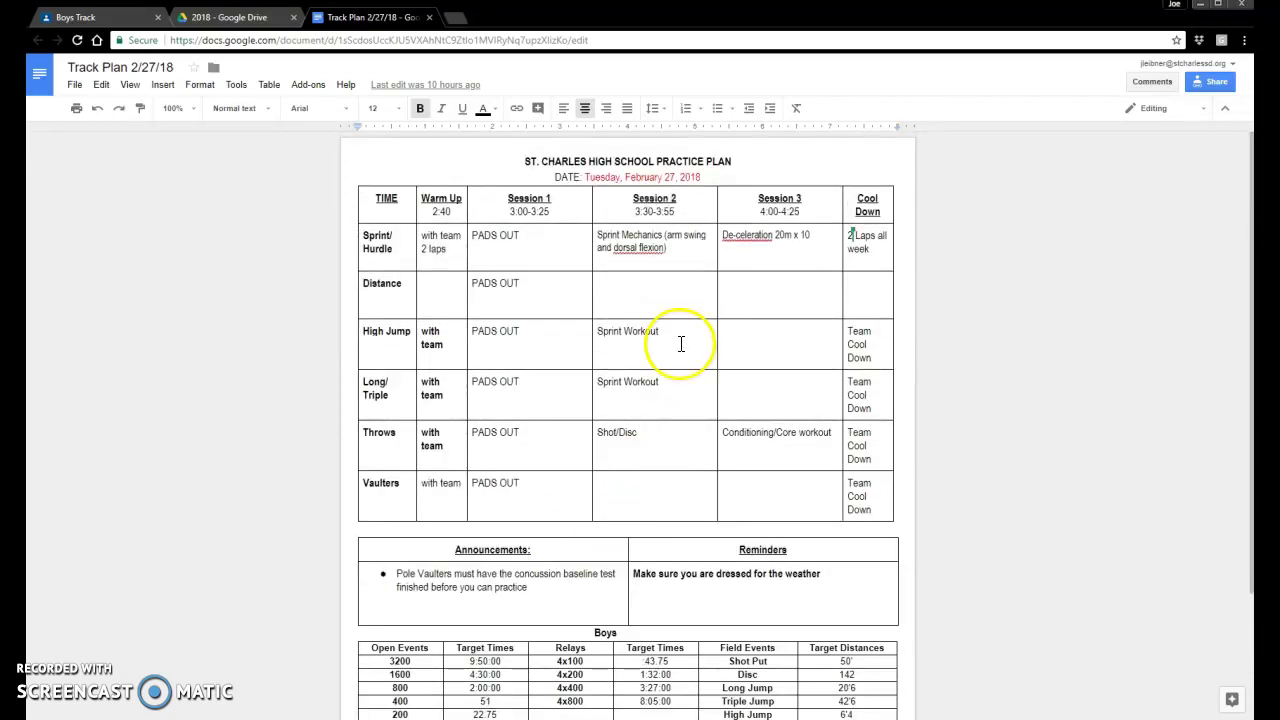
Create a new blank document titled "AEP Test Walkthru" and view the Drive folders it can be moved to
{"action": "left_click", "coordinate": [75, 85]}
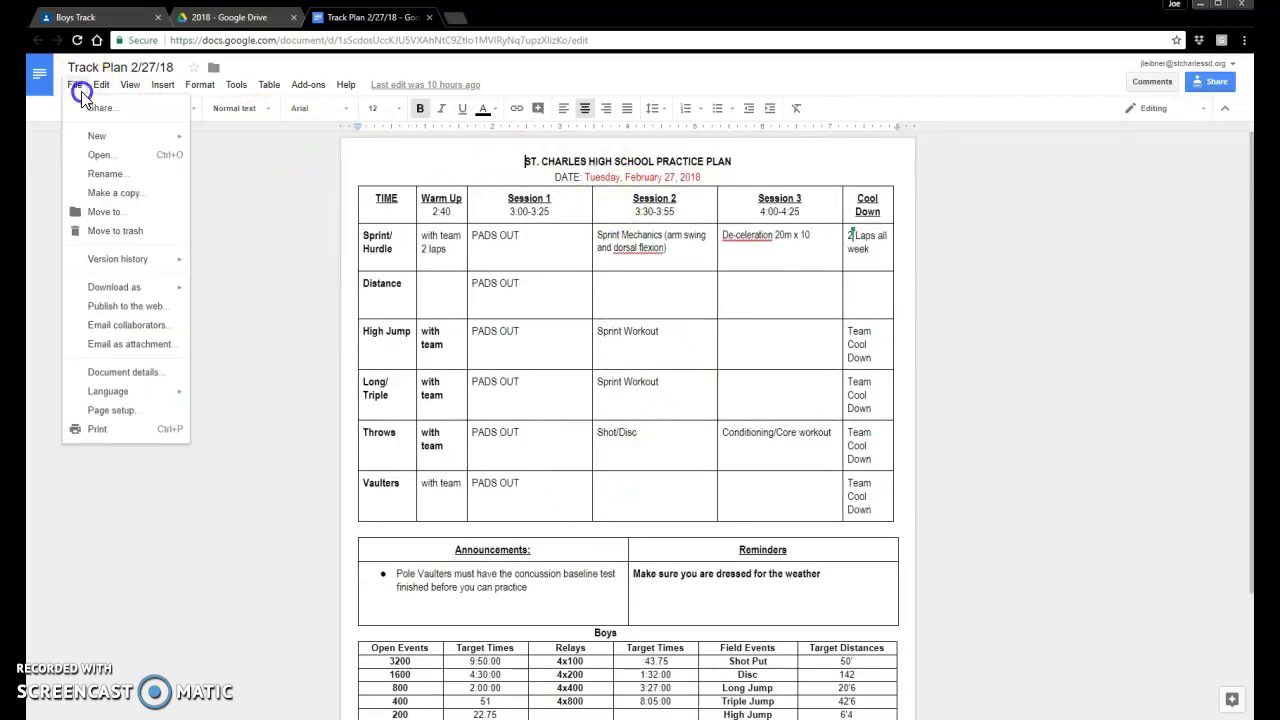
{"action": "mouse_move", "coordinate": [82, 134]}
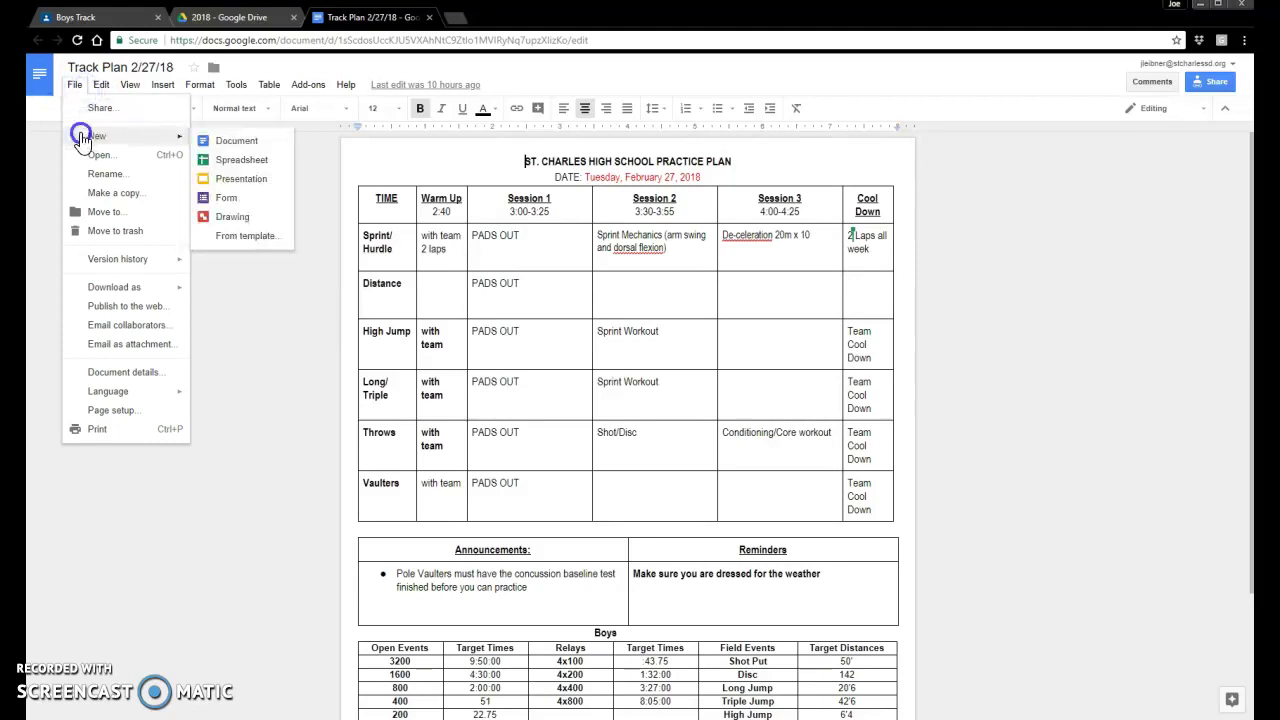
{"action": "left_click", "coordinate": [236, 136]}
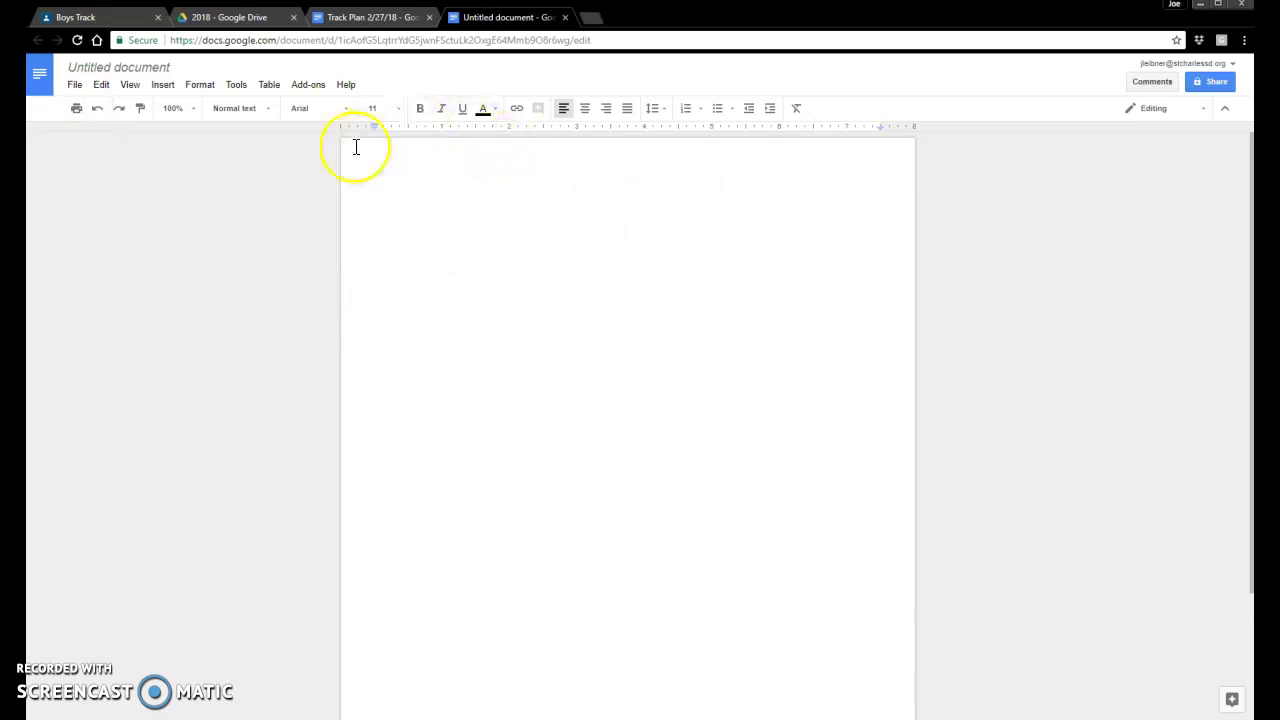
{"action": "left_click", "coordinate": [88, 66]}
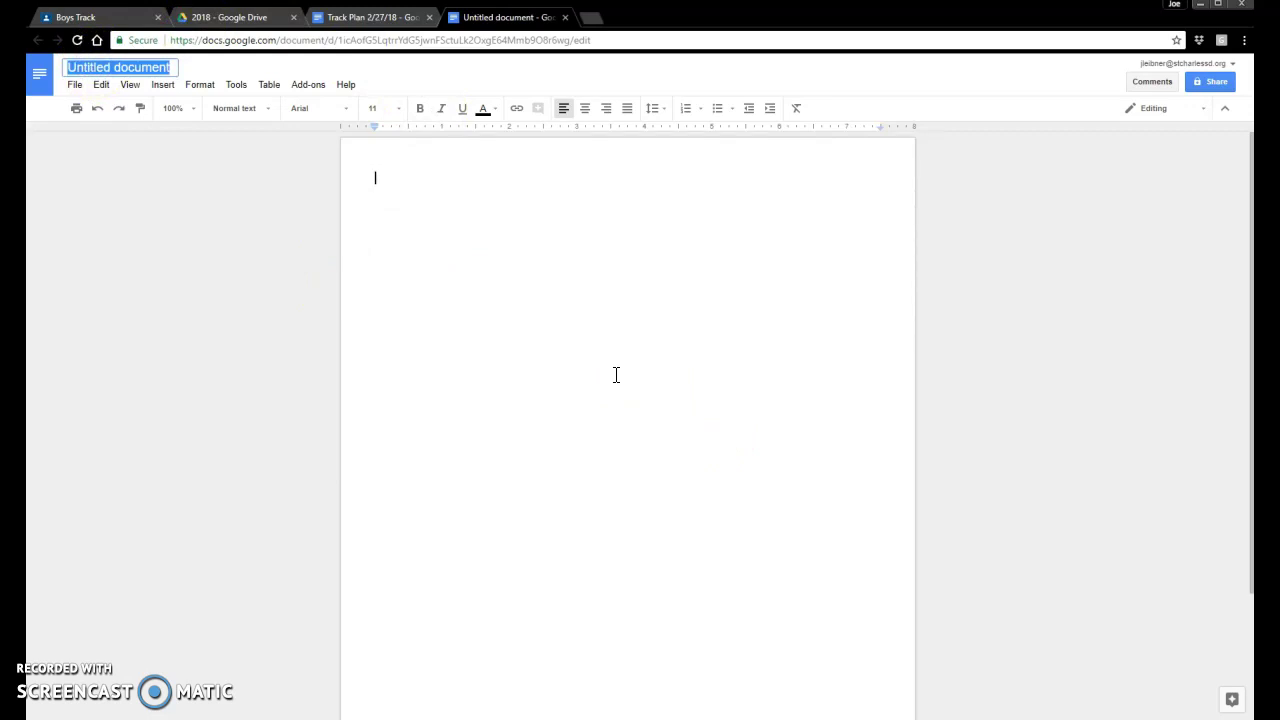
{"action": "type", "text": "AEP Test Walkthru"}
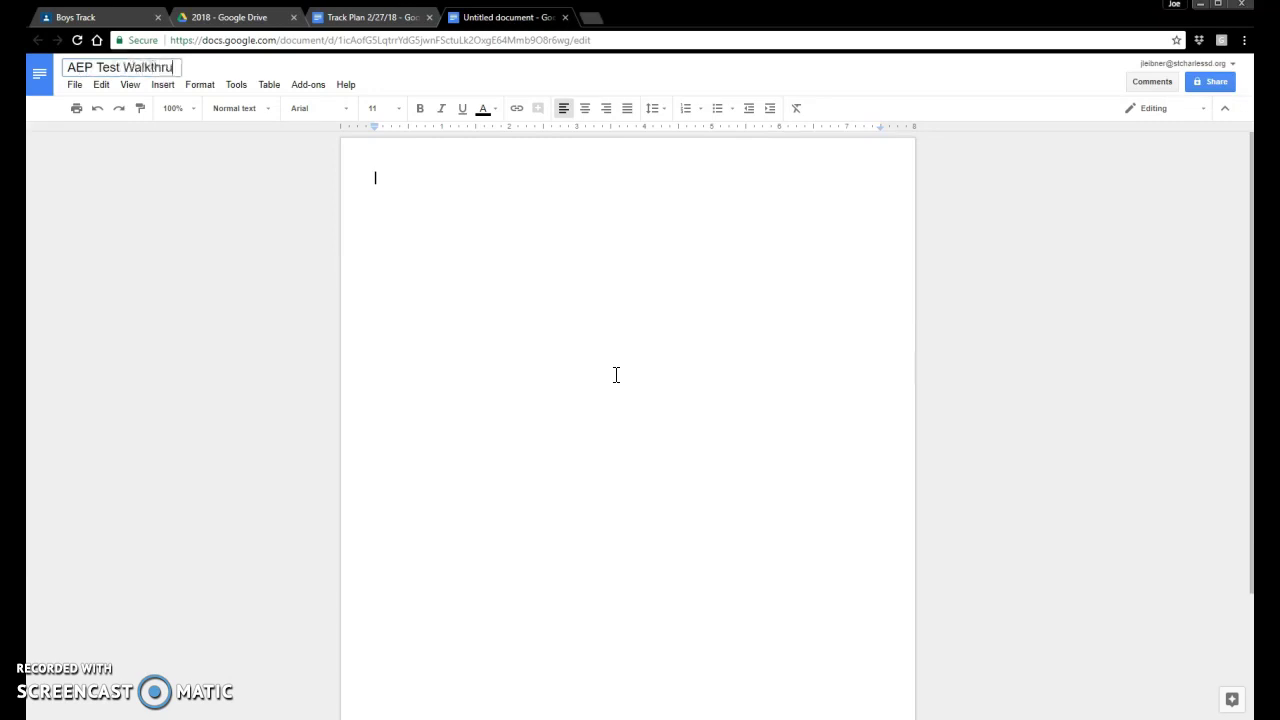
{"action": "left_click", "coordinate": [583, 317]}
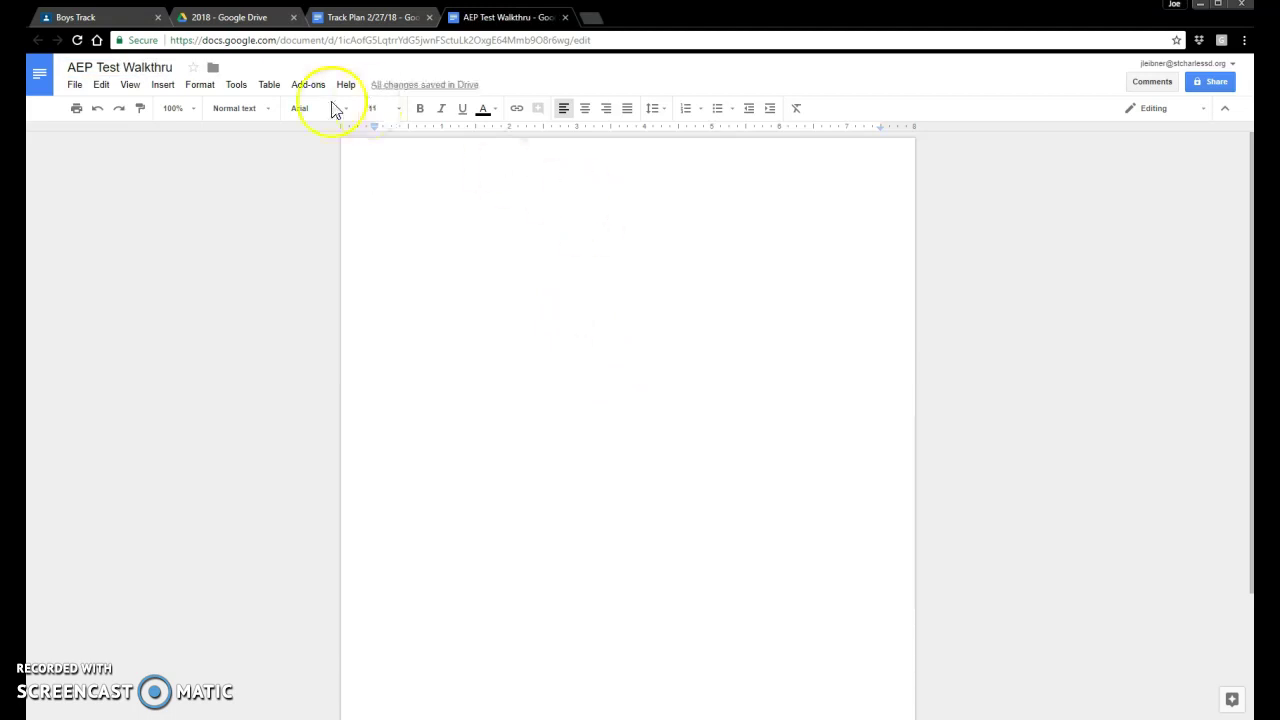
{"action": "left_click", "coordinate": [213, 67]}
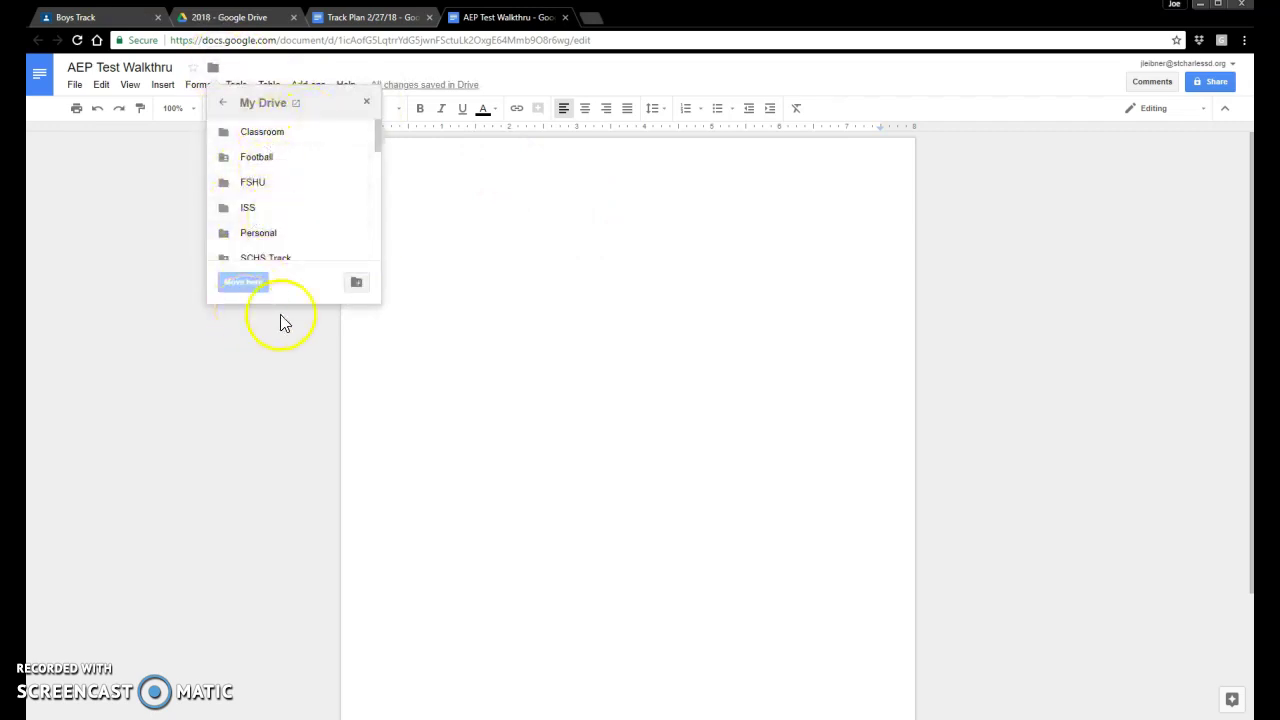
{"action": "left_click", "coordinate": [507, 281]}
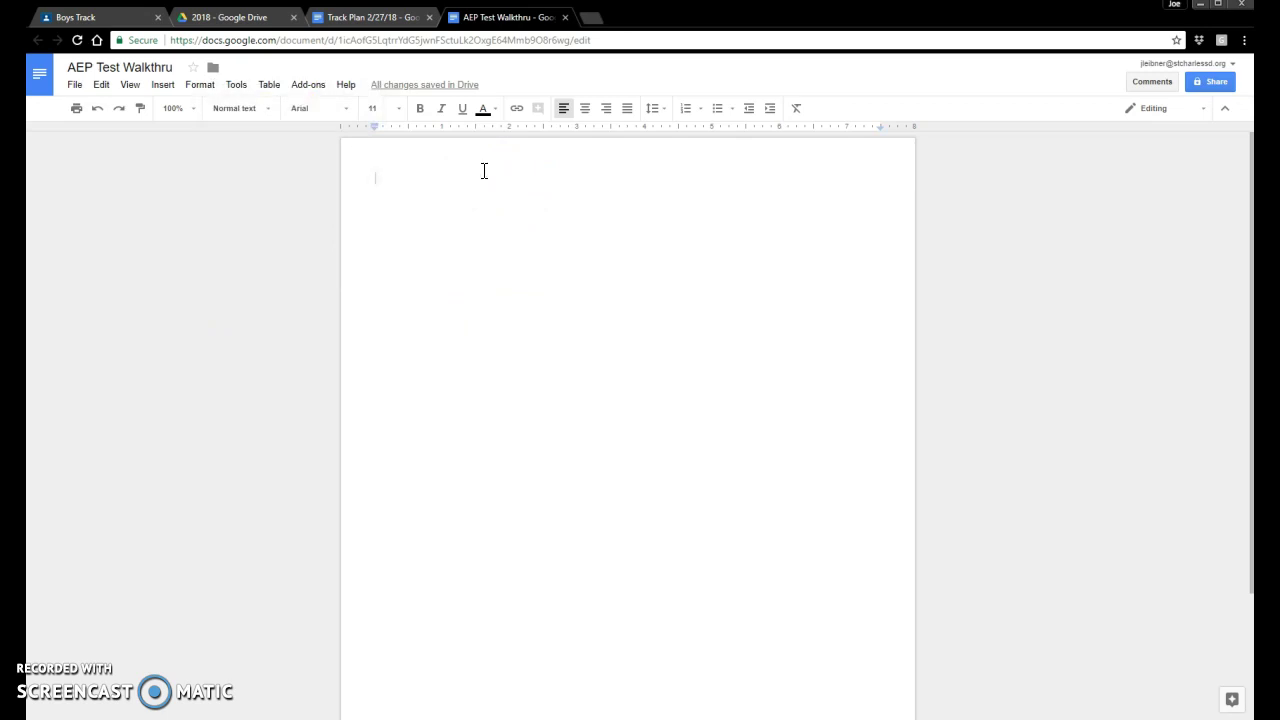
Add the centered heading "Track Practice Plan" and make it bold and underlined
{"action": "left_click", "coordinate": [585, 108]}
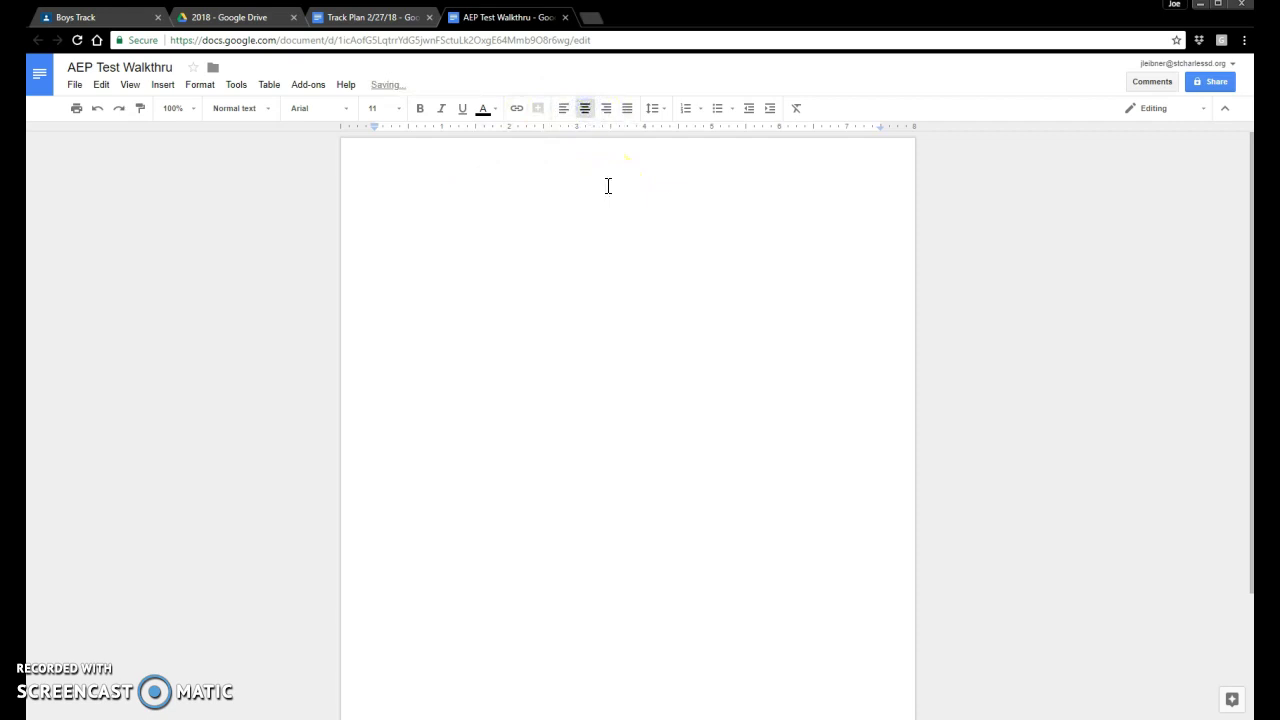
{"action": "type", "text": "Track Practice Plan"}
{"action": "double_click", "coordinate": [601, 172]}
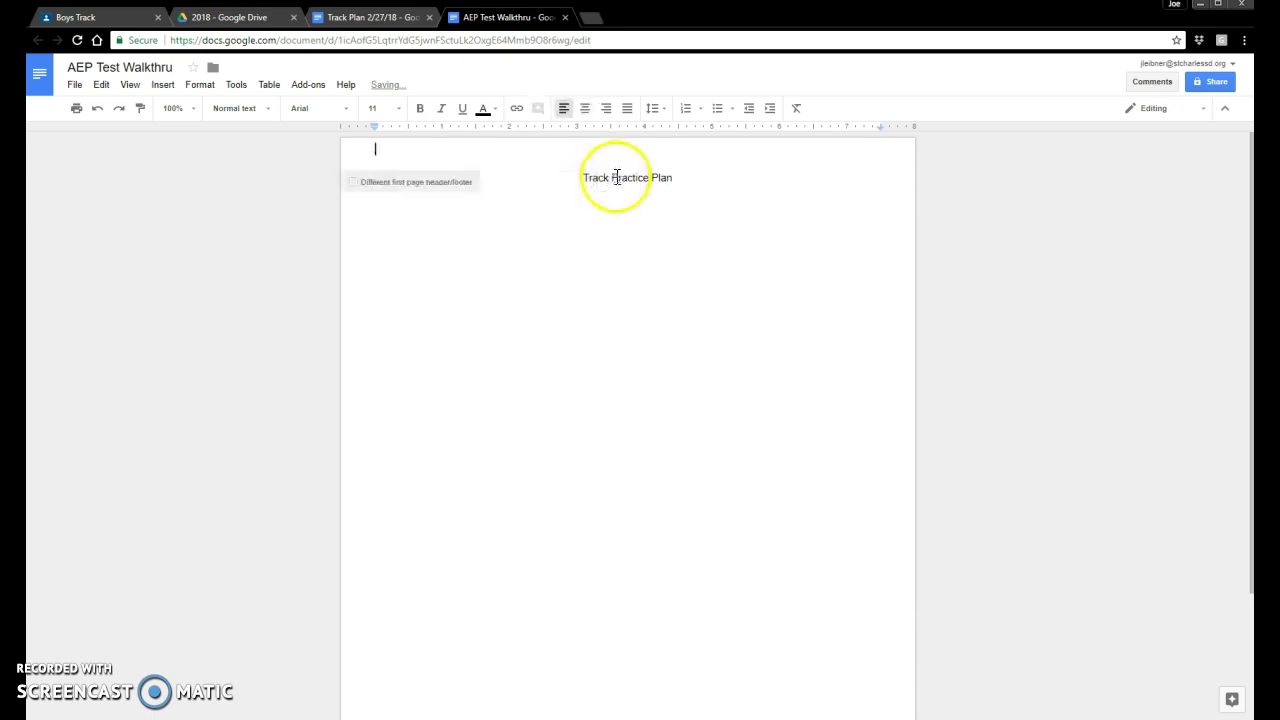
{"action": "triple_click", "coordinate": [617, 177]}
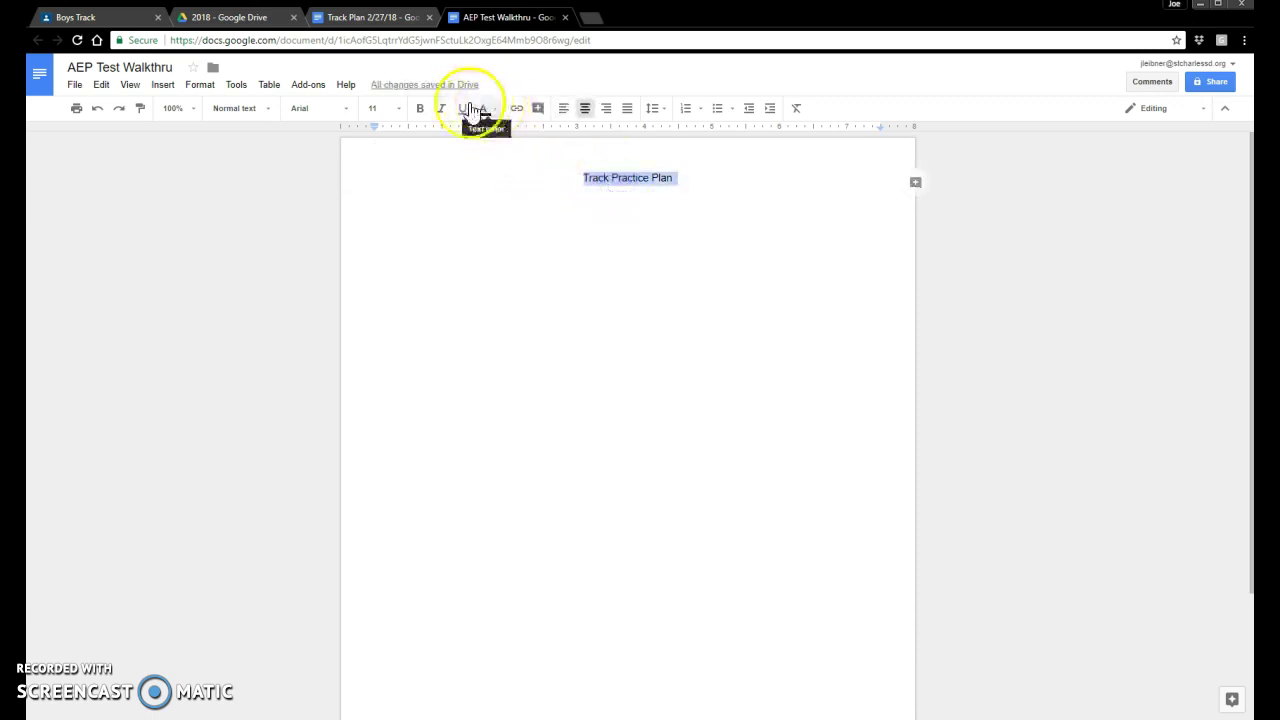
{"action": "left_click", "coordinate": [420, 108]}
{"action": "left_click", "coordinate": [463, 110]}
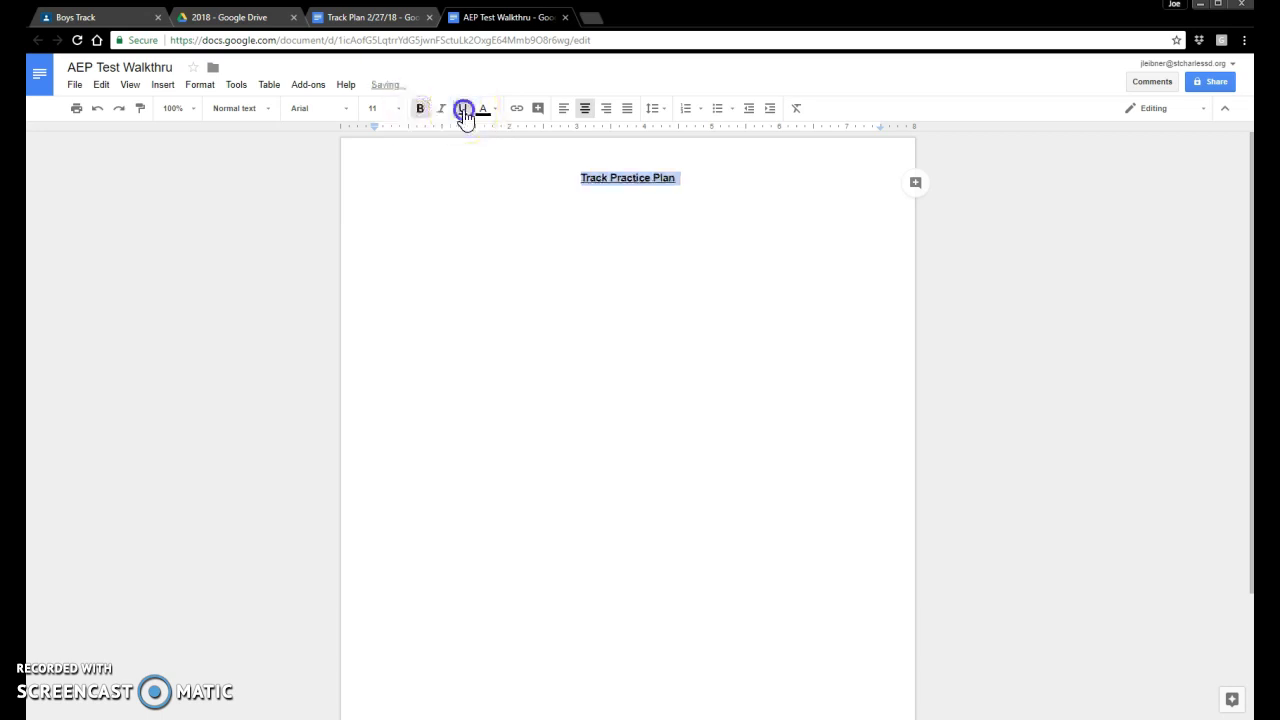
Enter the date 2/27/18 on the line beneath the heading
{"action": "left_click", "coordinate": [630, 205]}
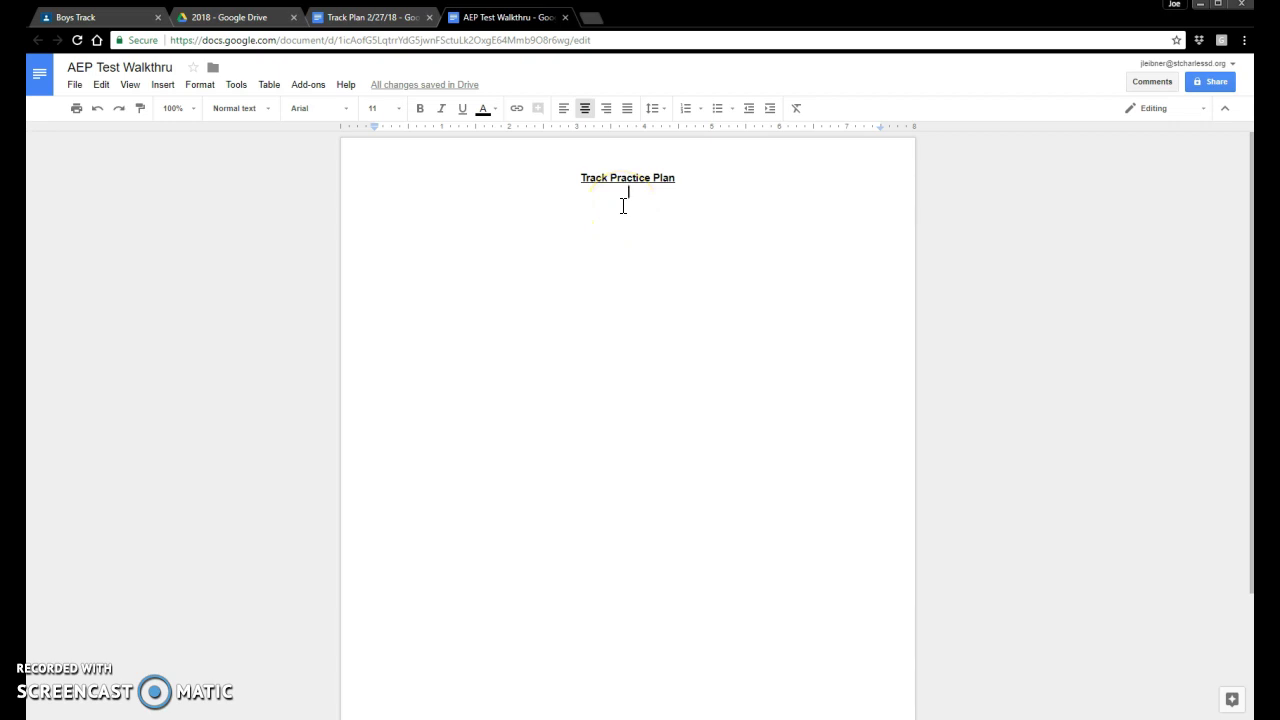
{"action": "left_click", "coordinate": [163, 85]}
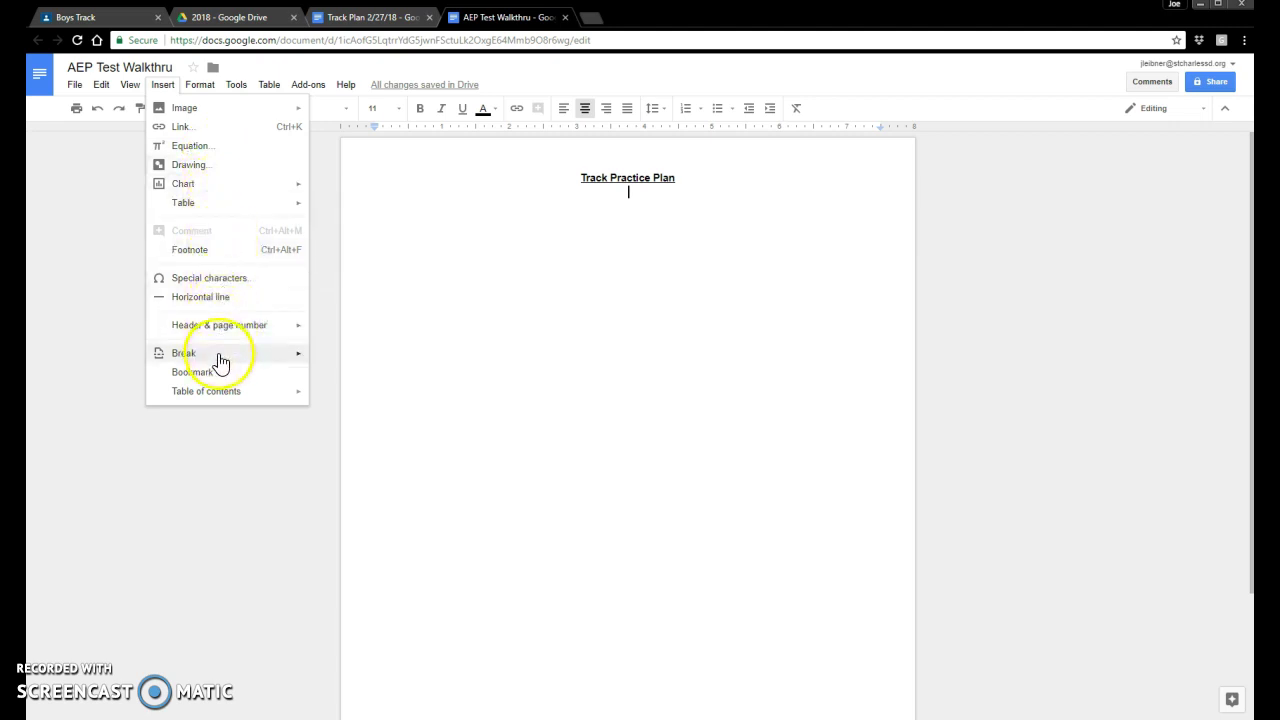
{"action": "mouse_move", "coordinate": [205, 401]}
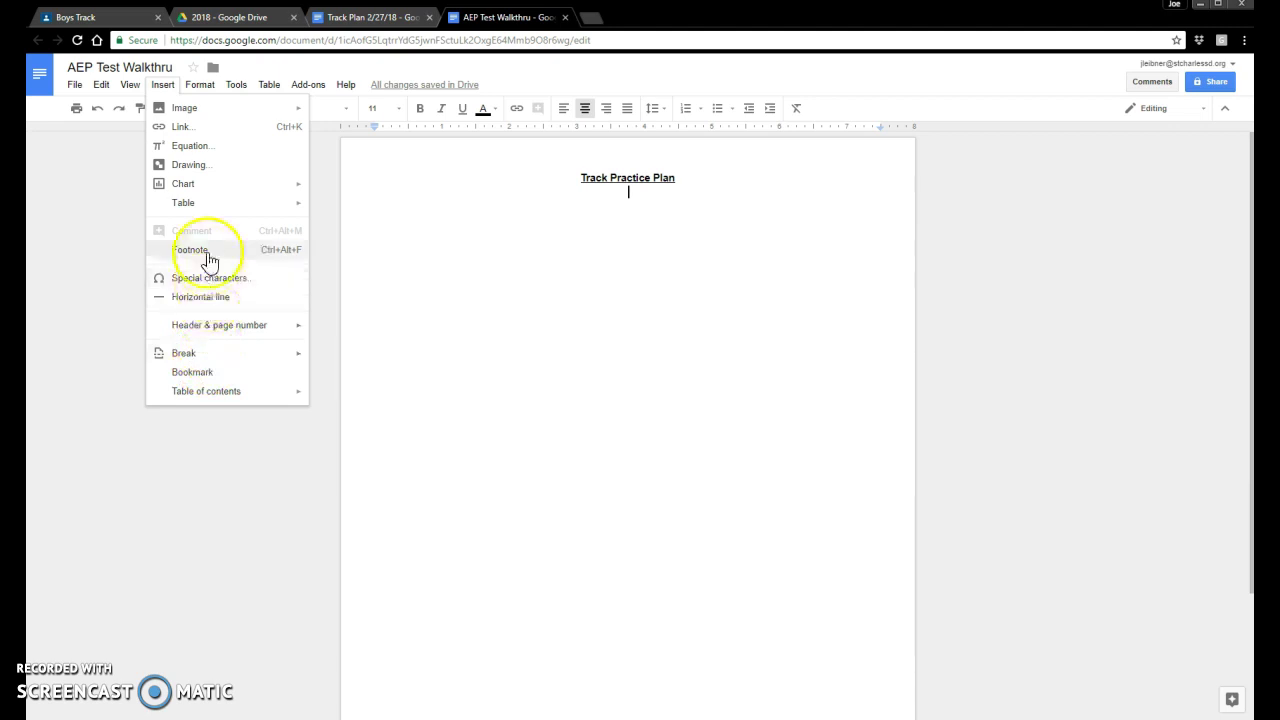
{"action": "left_click", "coordinate": [586, 194]}
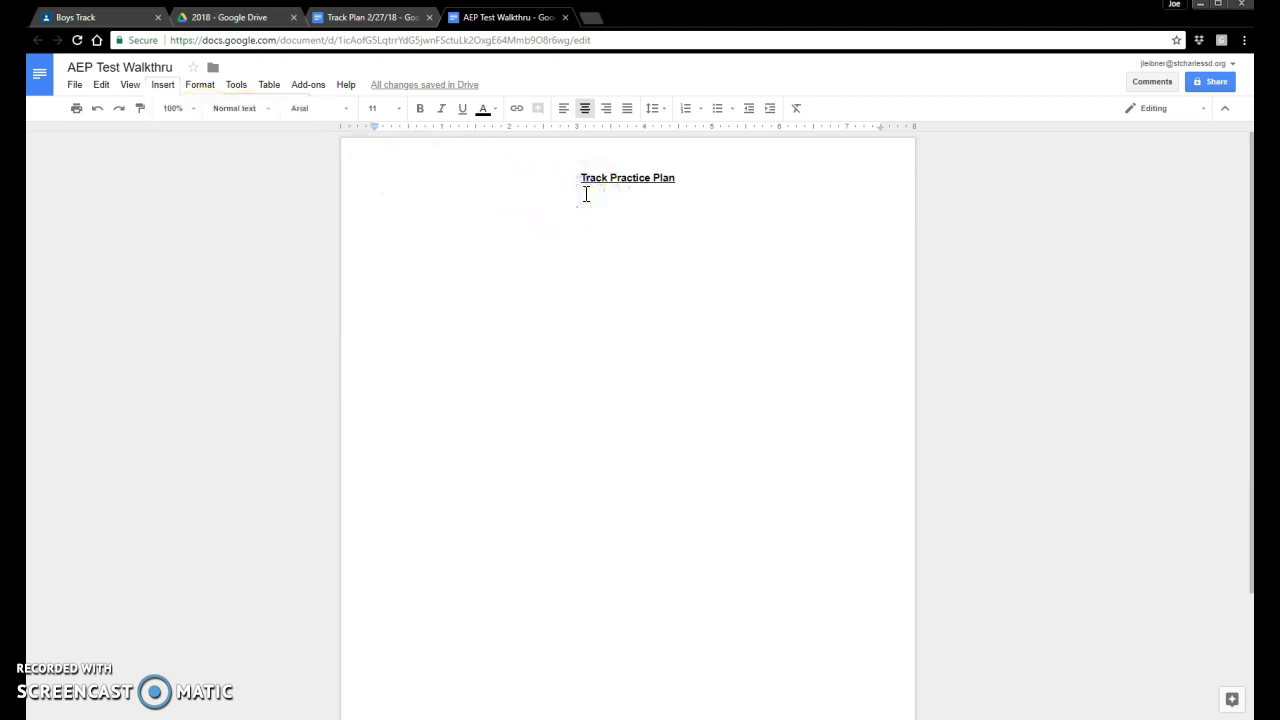
{"action": "type", "text": "2/7"}
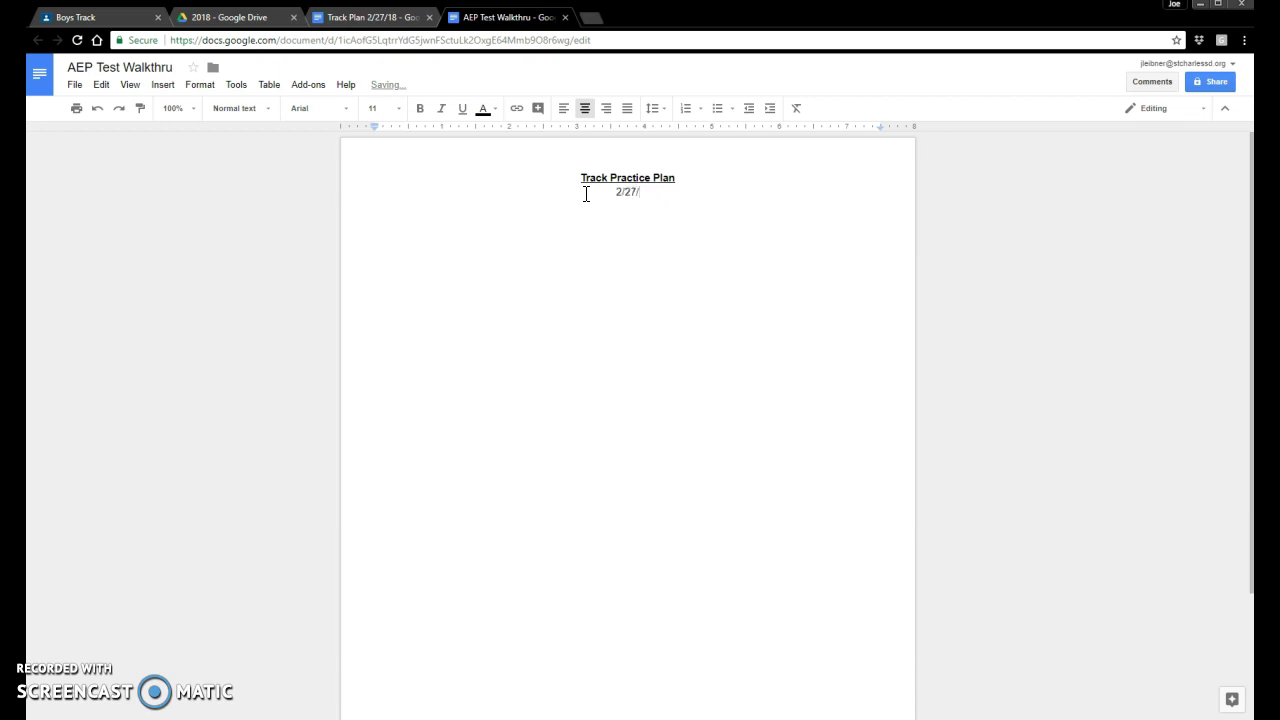
{"action": "type", "text": "7/18"}
Insert a table with five columns and five rows below the date
{"action": "left_click", "coordinate": [163, 88]}
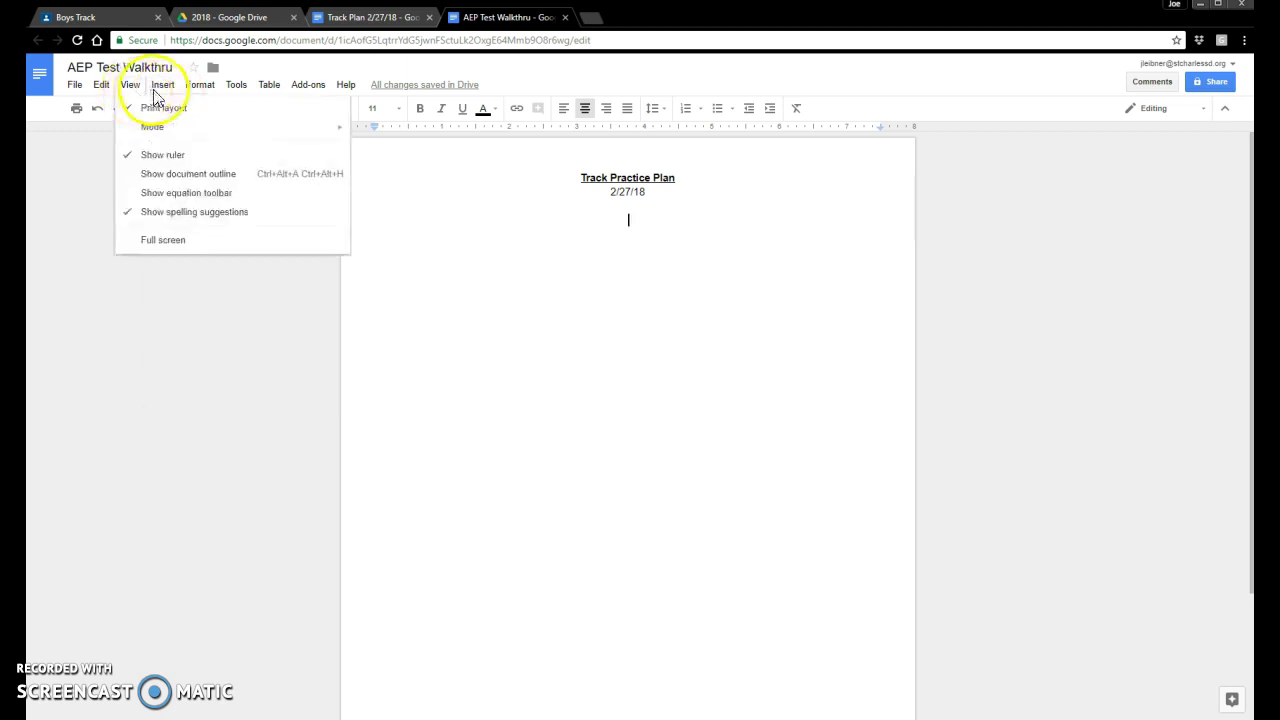
{"action": "left_click", "coordinate": [163, 86]}
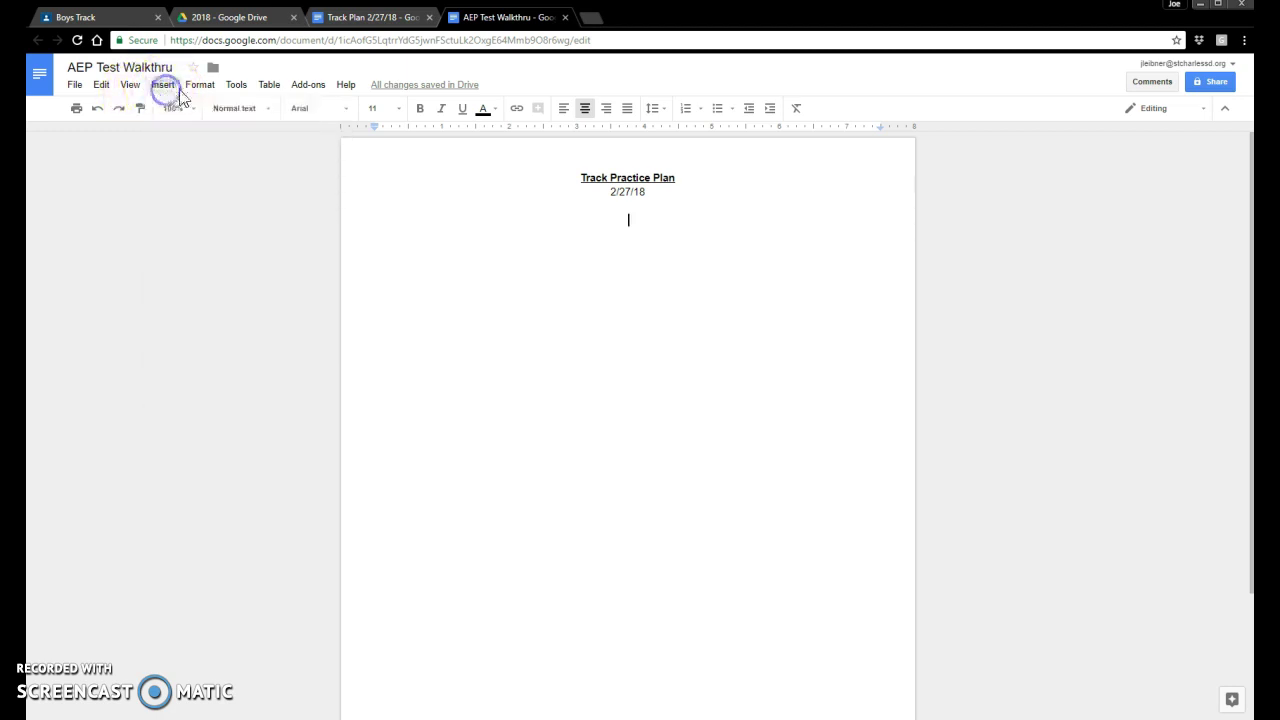
{"action": "left_click", "coordinate": [268, 84]}
{"action": "mouse_move", "coordinate": [272, 110]}
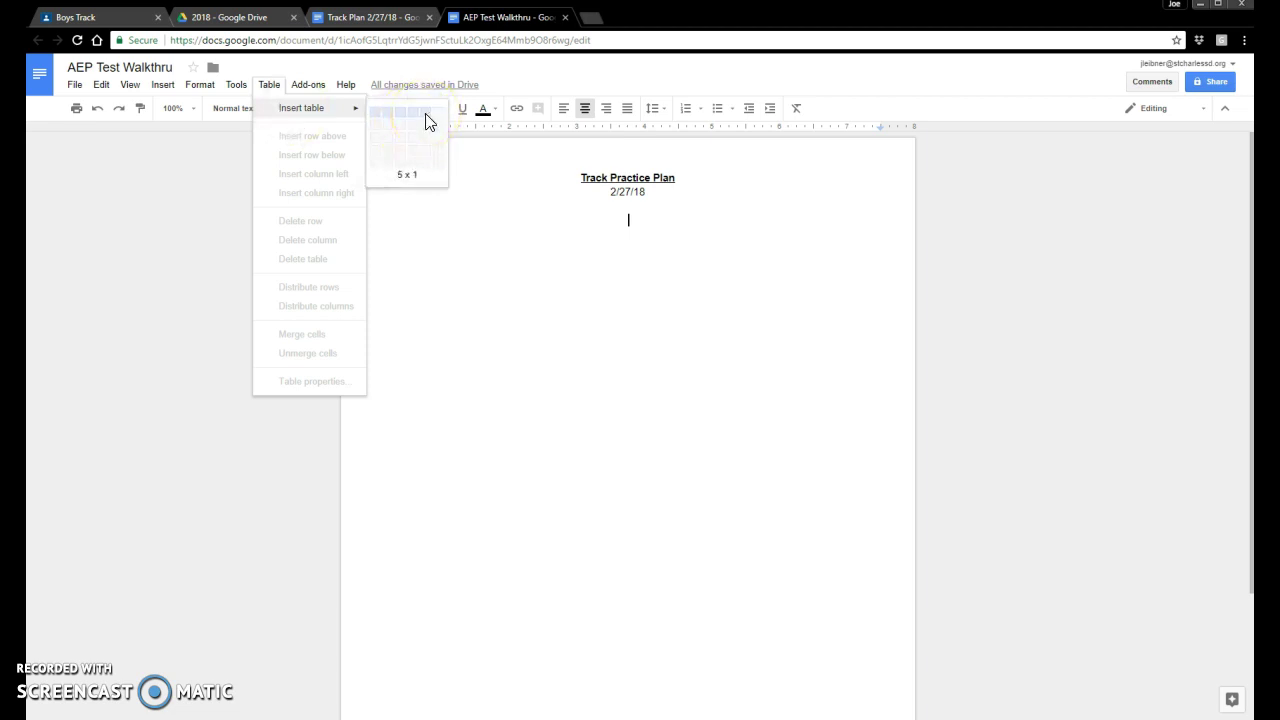
{"action": "left_click", "coordinate": [422, 170]}
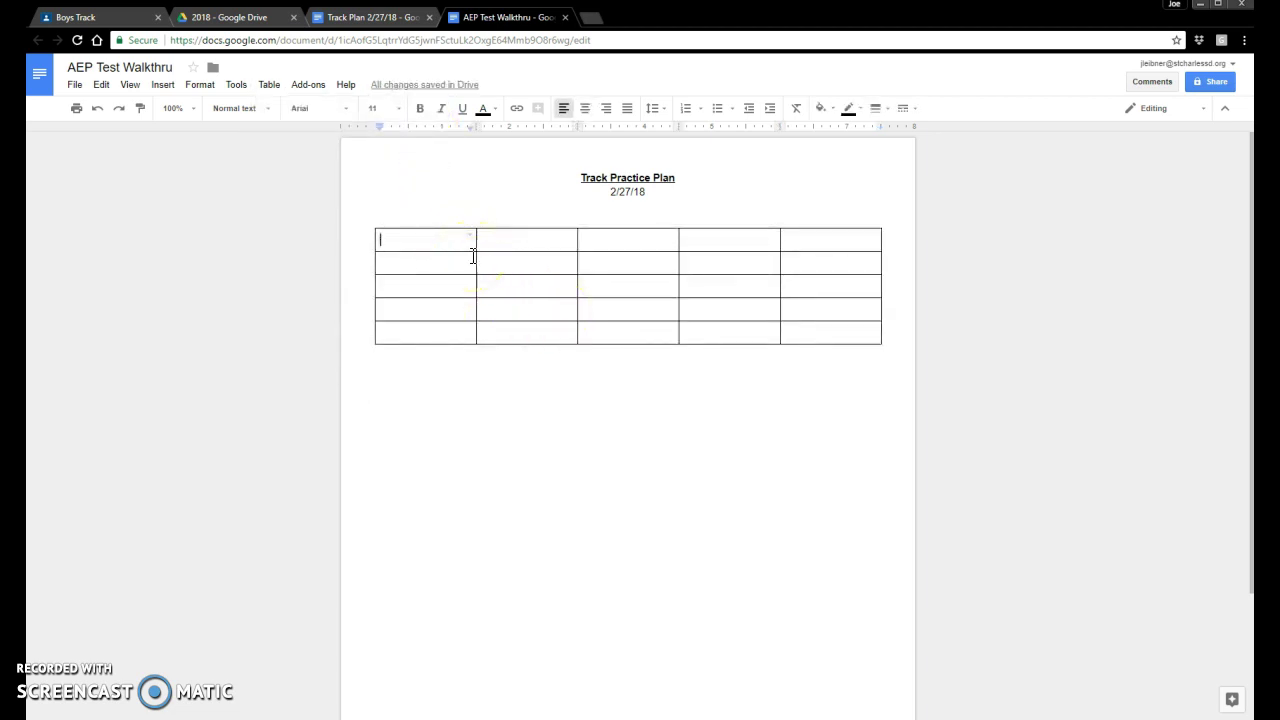
Enter "type" in the first two cells of the table's first row and widen the first column slightly
{"action": "type", "text": "type"}
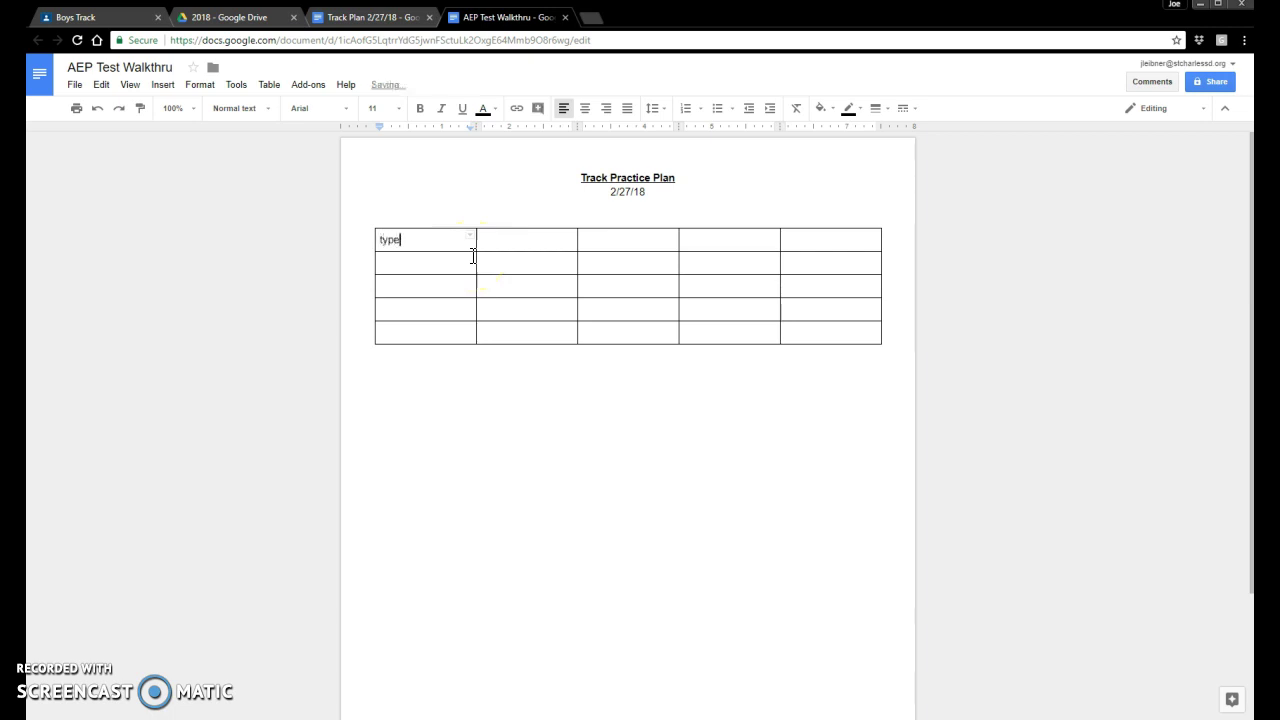
{"action": "key", "text": "Tab"}
{"action": "key", "text": "Tab"}
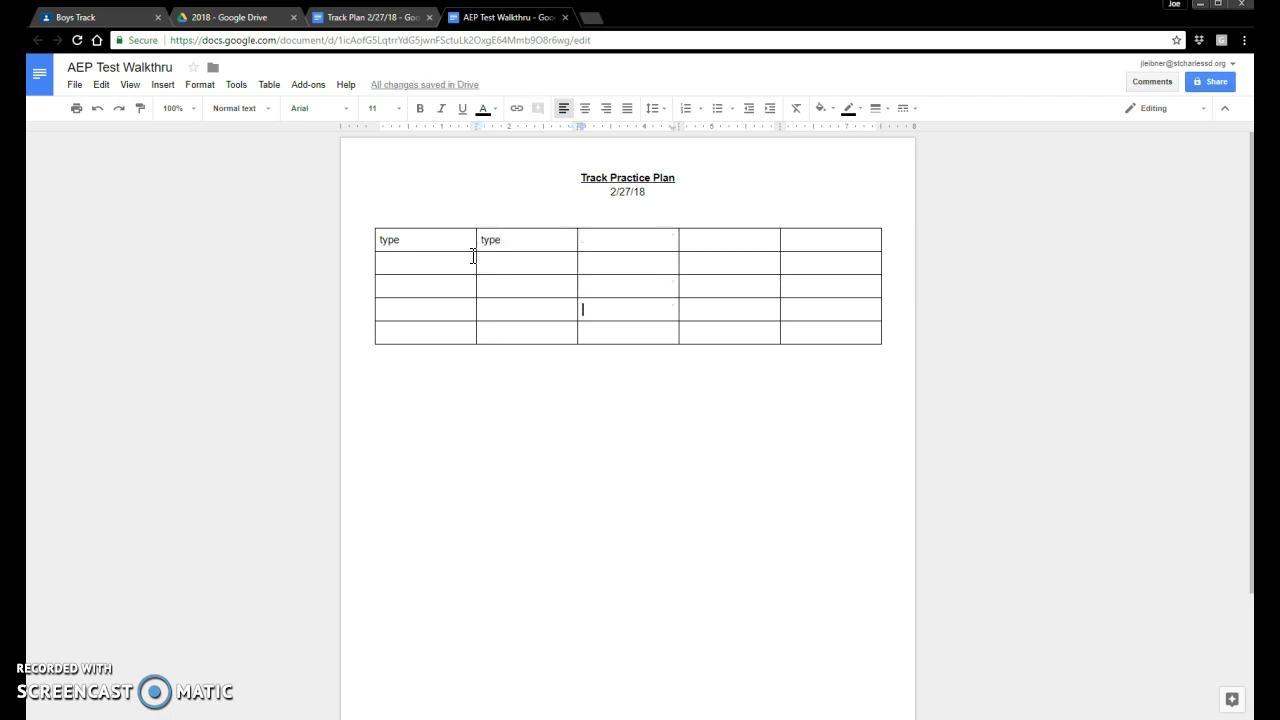
{"action": "key", "text": "Up"}
{"action": "key", "text": "Up"}
{"action": "mouse_move", "coordinate": [477, 236]}
{"action": "left_mouse_down"}
{"action": "mouse_move", "coordinate": [547, 235]}
{"action": "mouse_move", "coordinate": [481, 250]}
{"action": "left_mouse_up"}
Merge the second and third cells of the table's second row and unmerge them again
{"action": "left_click_drag", "start_coordinate": [560, 263], "coordinate": [580, 263]}
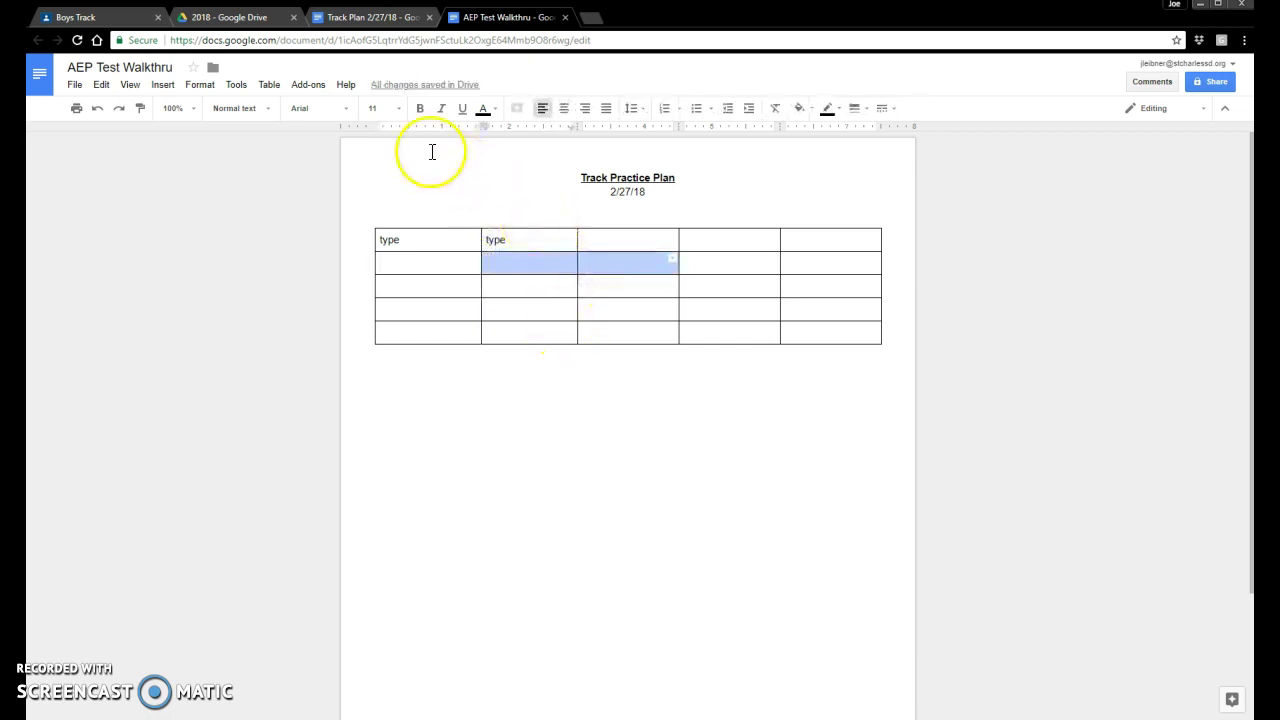
{"action": "right_click", "coordinate": [516, 262]}
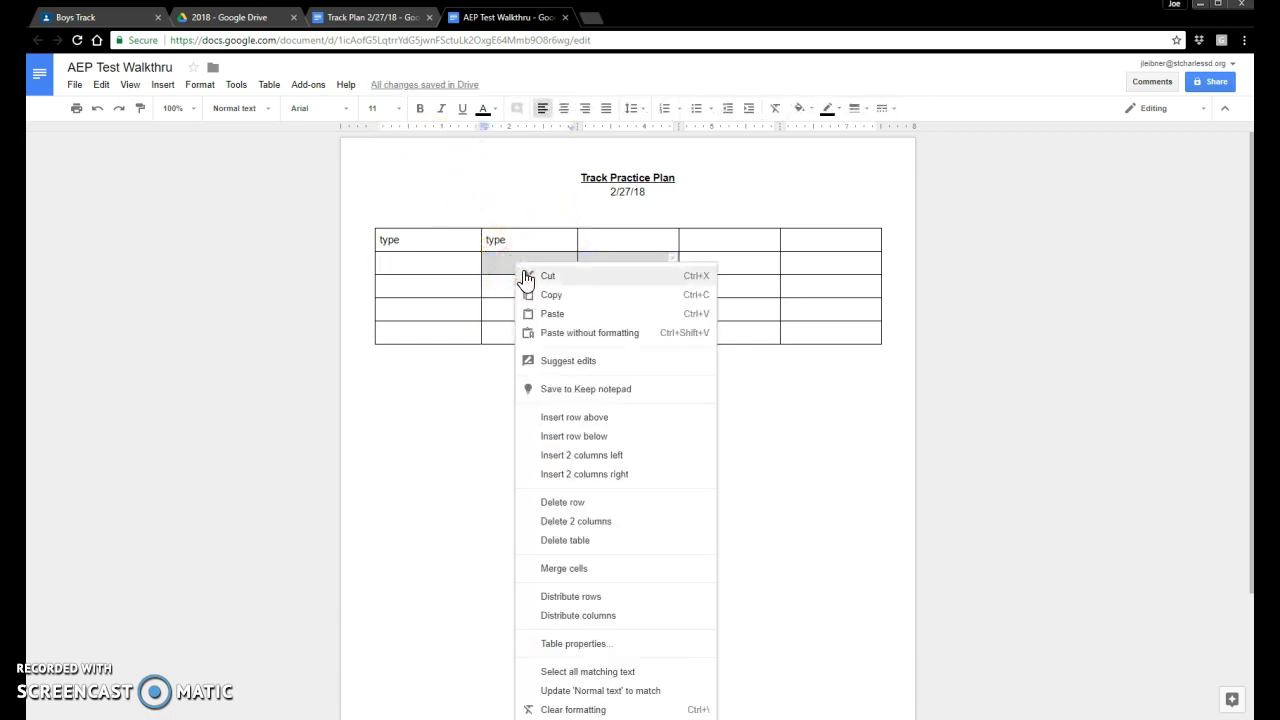
{"action": "left_click", "coordinate": [564, 570]}
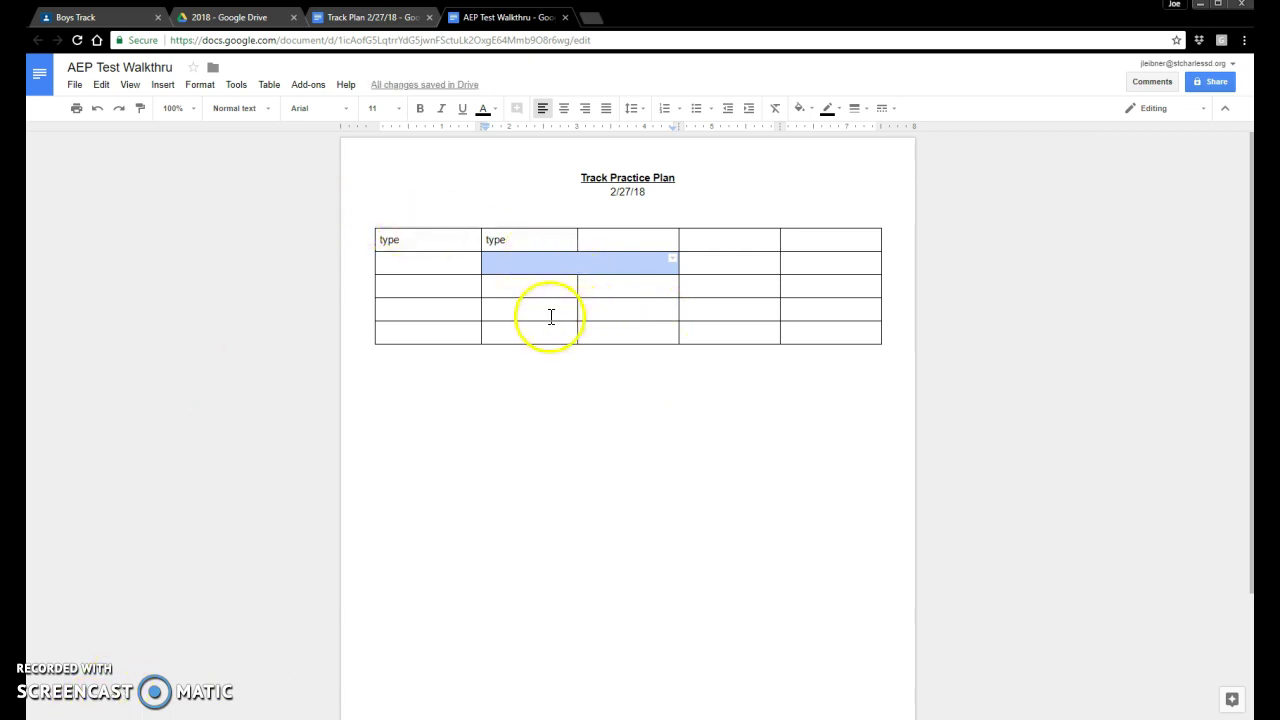
{"action": "right_click", "coordinate": [564, 265]}
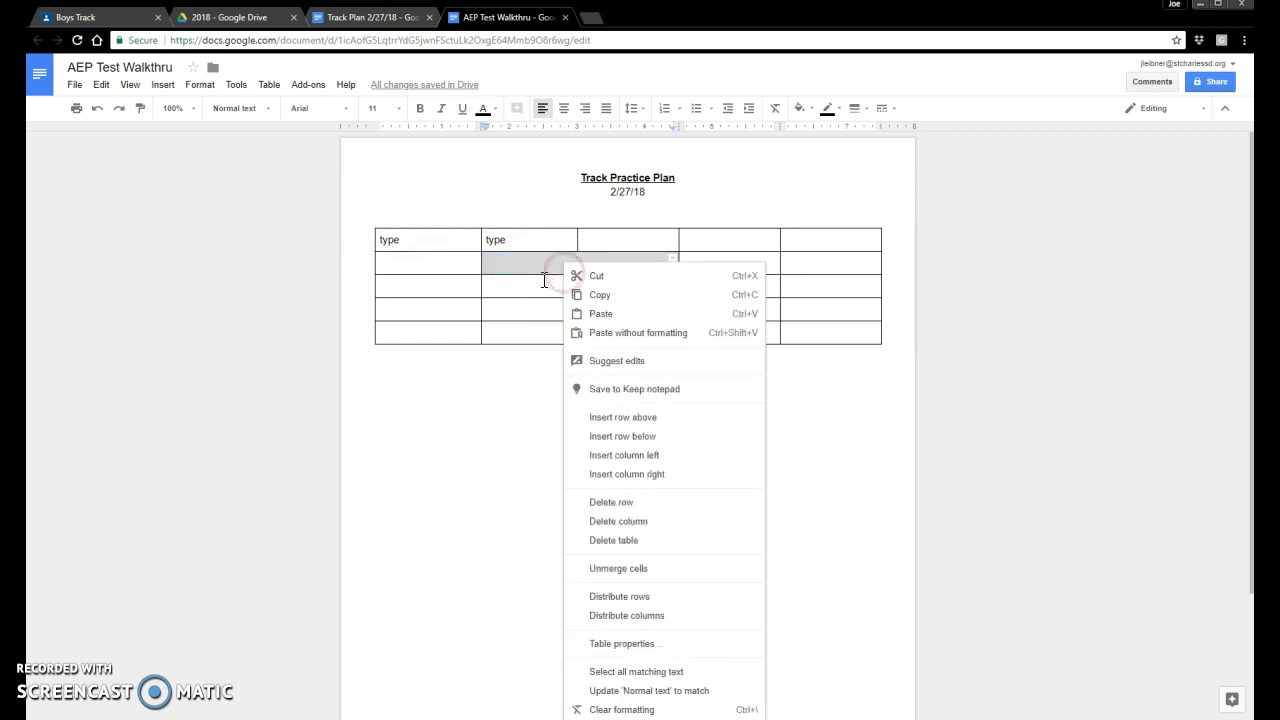
{"action": "left_click", "coordinate": [576, 566]}
Enter "sample" in the third cell and "sample4" in the fourth cell of the table's third row
{"action": "left_click_drag", "start_coordinate": [643, 294], "coordinate": [617, 281]}
{"action": "left_click", "coordinate": [617, 281]}
{"action": "type", "text": "samp"}
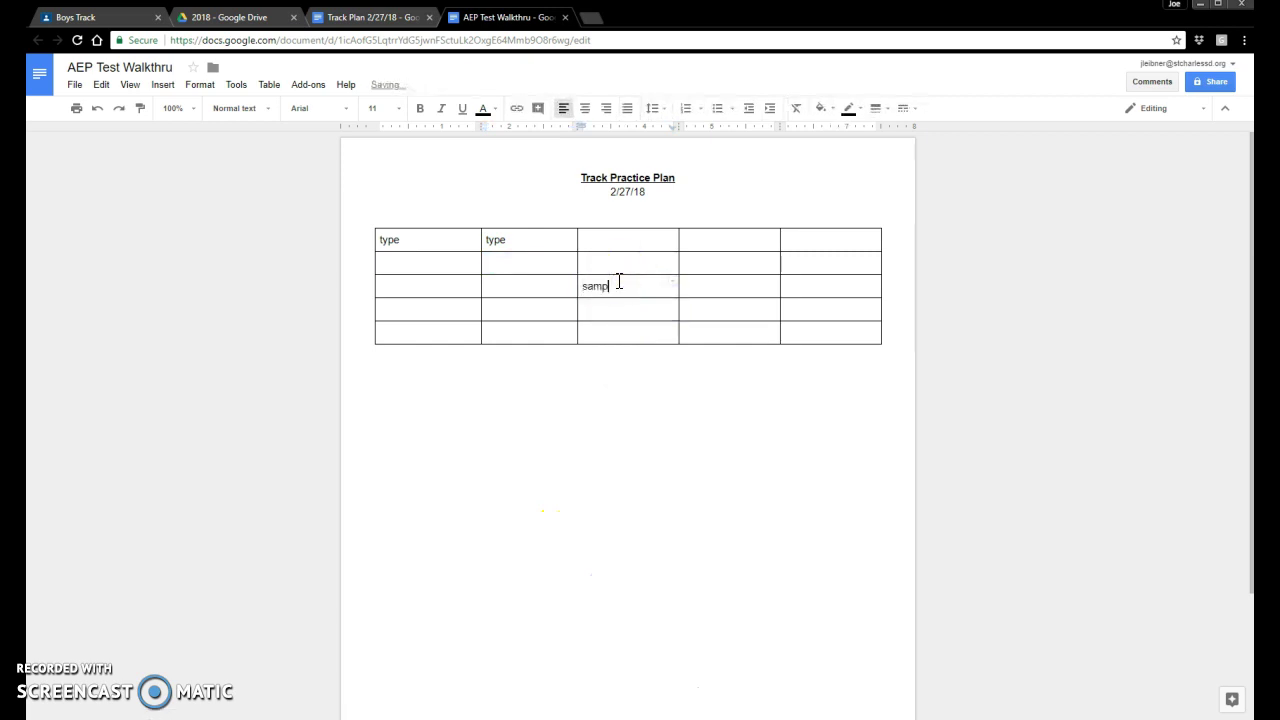
{"action": "type", "text": "le"}
{"action": "key", "text": "Tab"}
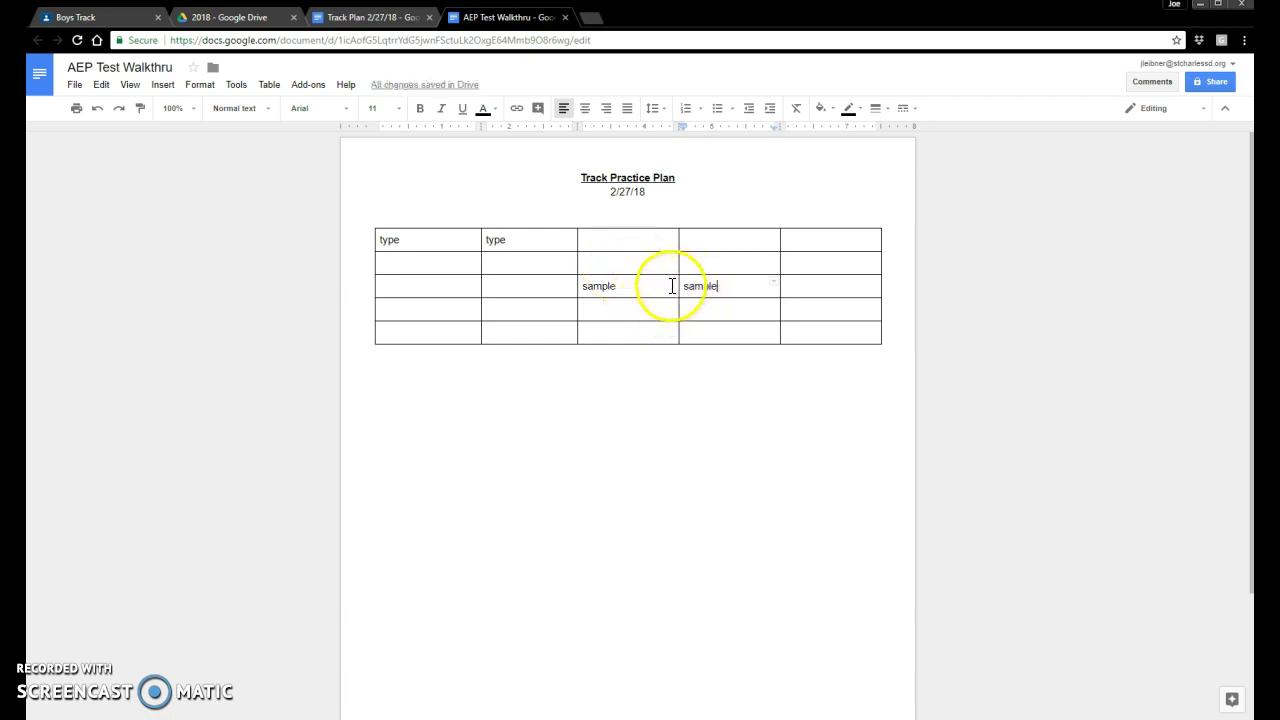
{"action": "type", "text": "4"}
Merge the third and fourth columns' cells across the table's third and fourth rows into one cell
{"action": "left_click_drag", "start_coordinate": [672, 288], "coordinate": [705, 310]}
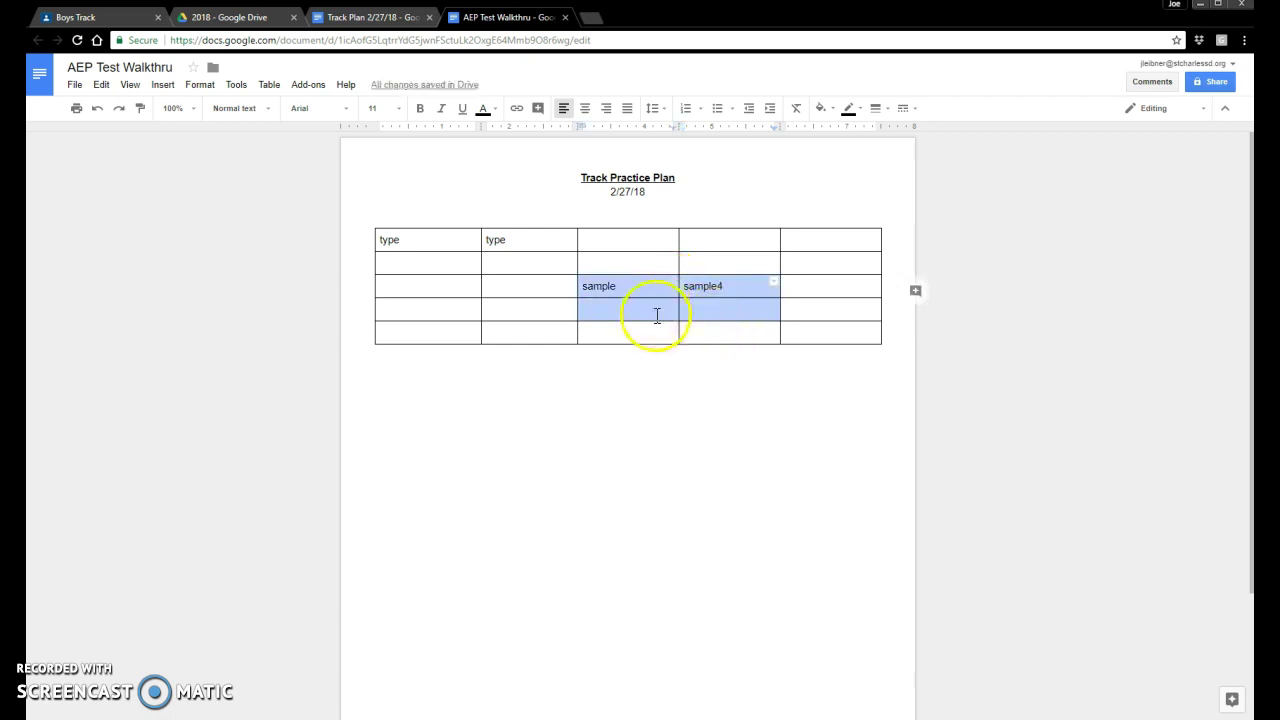
{"action": "right_click", "coordinate": [692, 315]}
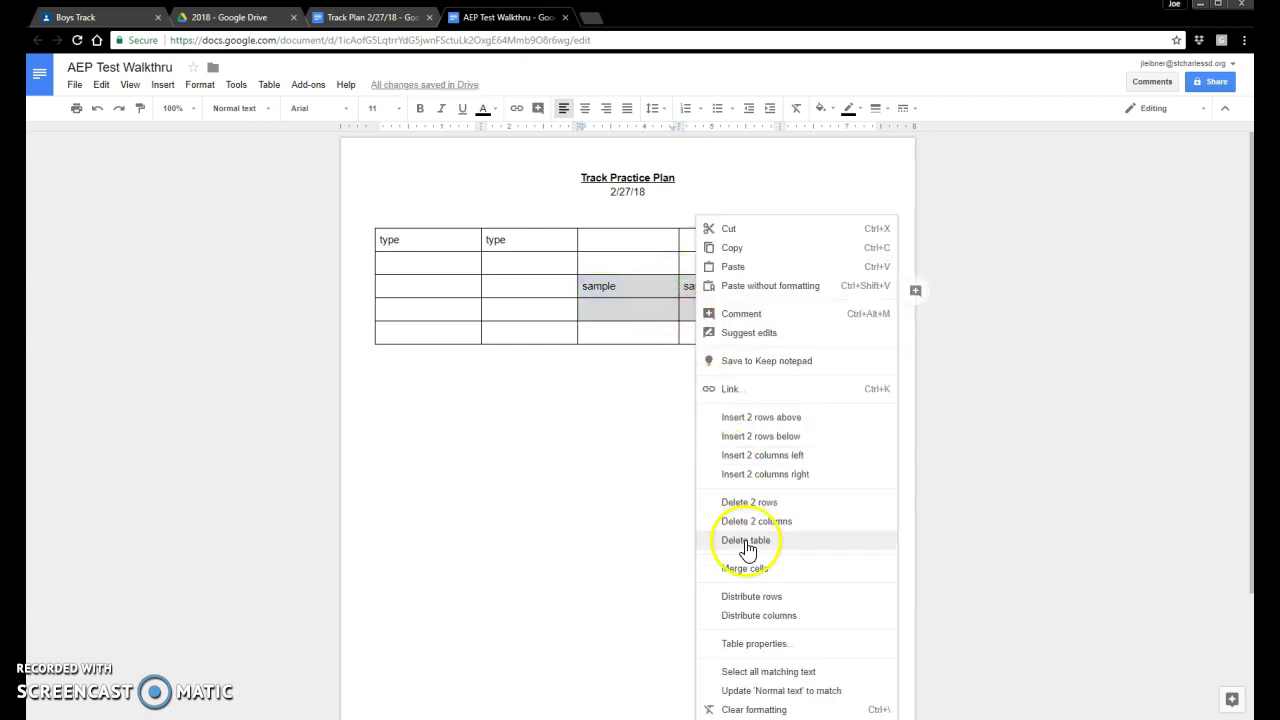
{"action": "left_click", "coordinate": [745, 568]}
{"action": "left_click", "coordinate": [670, 296]}
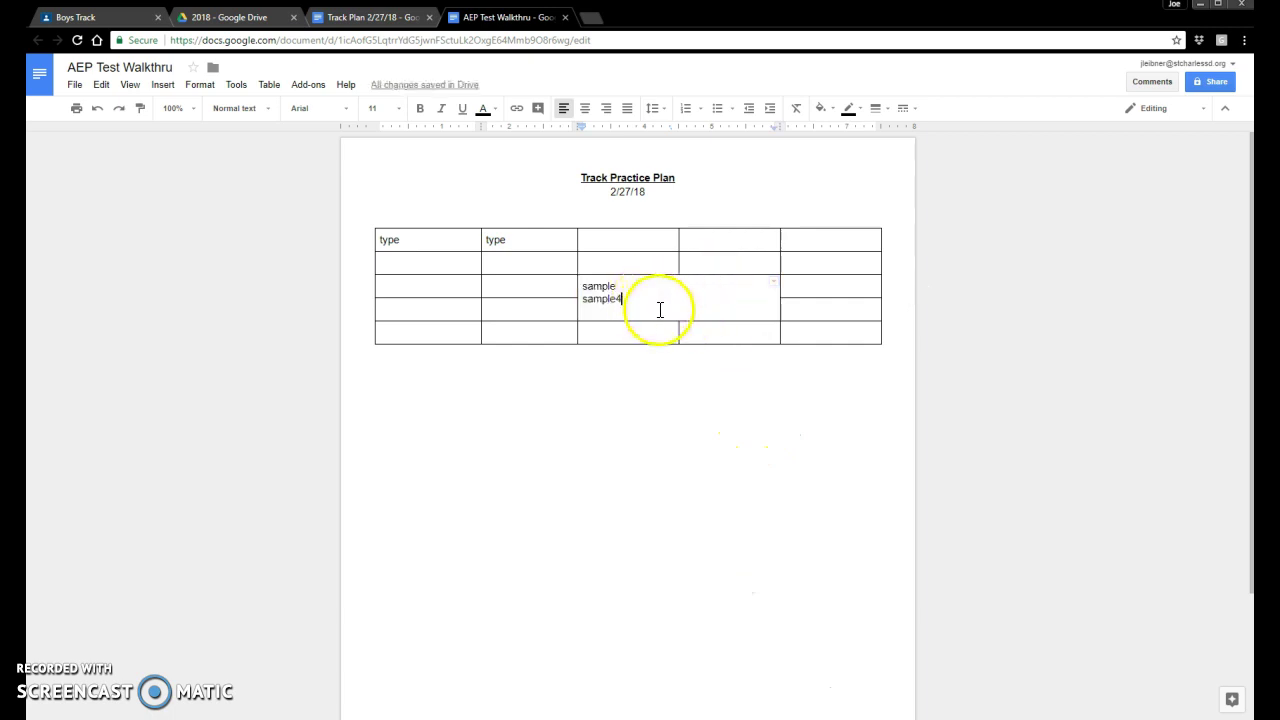
Delete the "sample4" and "sample" text from the merged cell
{"action": "left_click_drag", "start_coordinate": [645, 304], "coordinate": [583, 299]}
{"action": "key", "text": "BackSpace"}
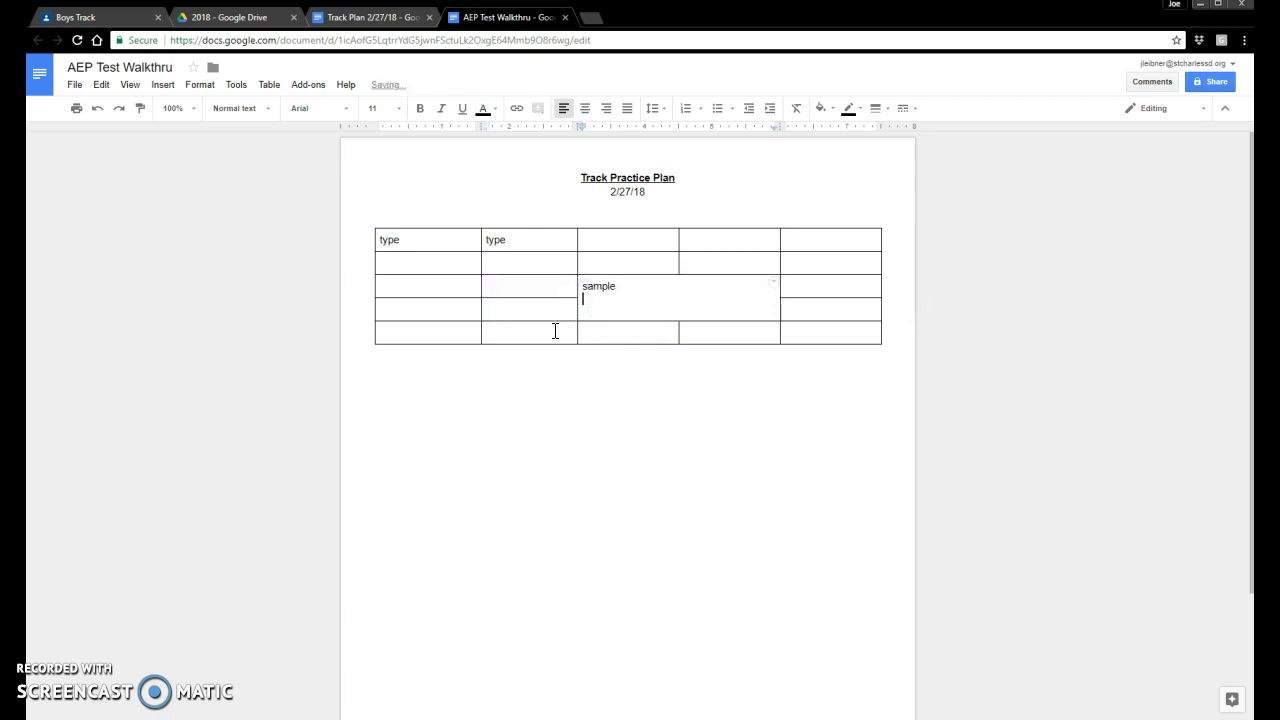
{"action": "double_click", "coordinate": [606, 288]}
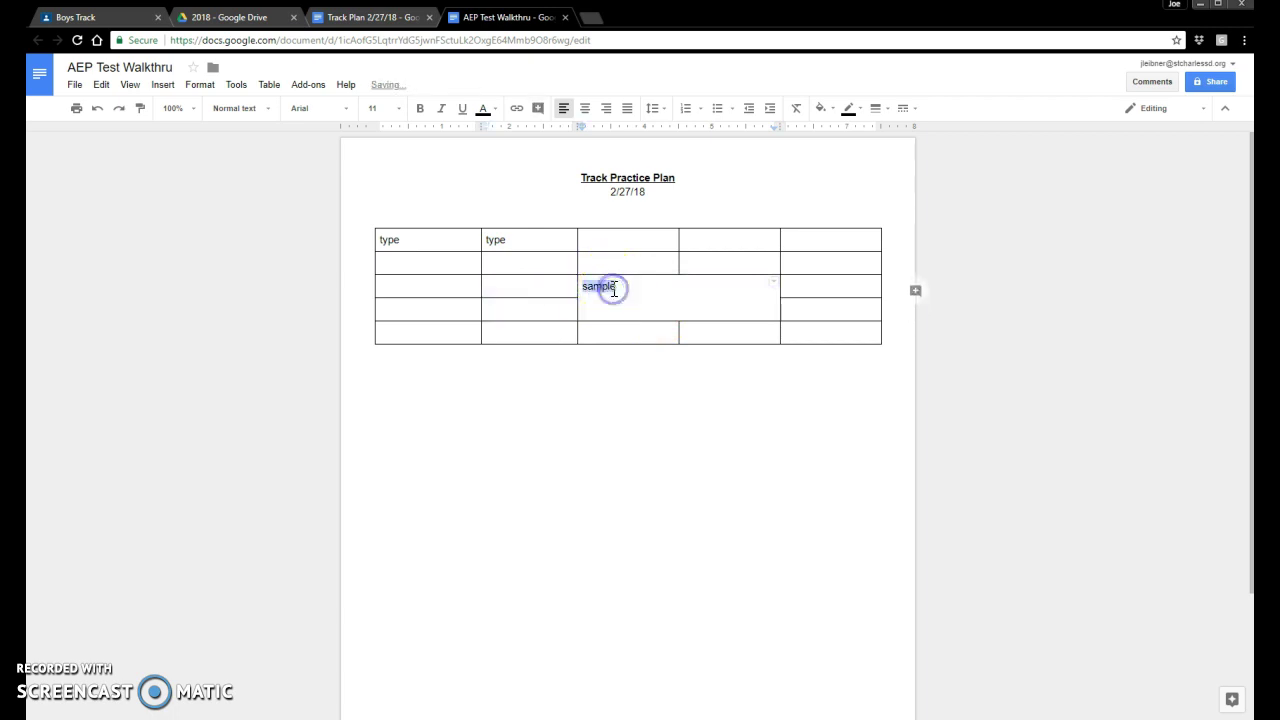
{"action": "key", "text": "BackSpace"}
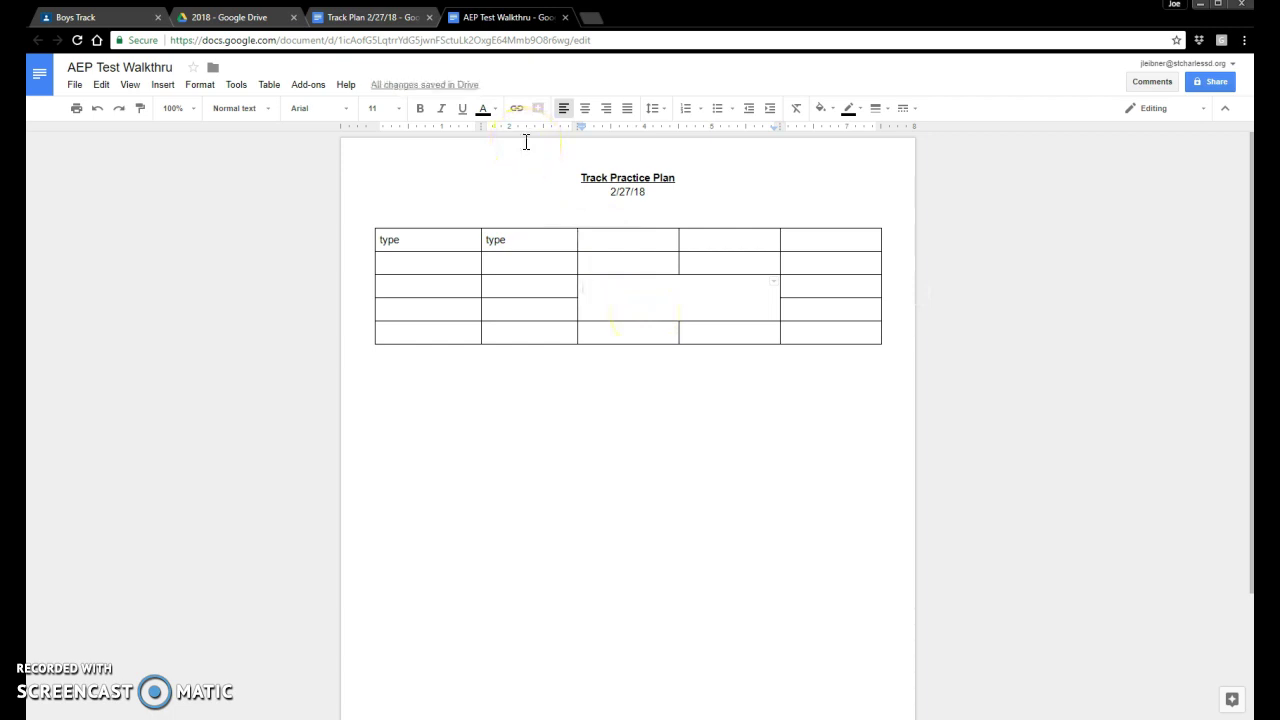
Unmerge the large merged cell spanning the table's third and fourth rows
{"action": "left_click", "coordinate": [688, 303]}
{"action": "right_click", "coordinate": [706, 316]}
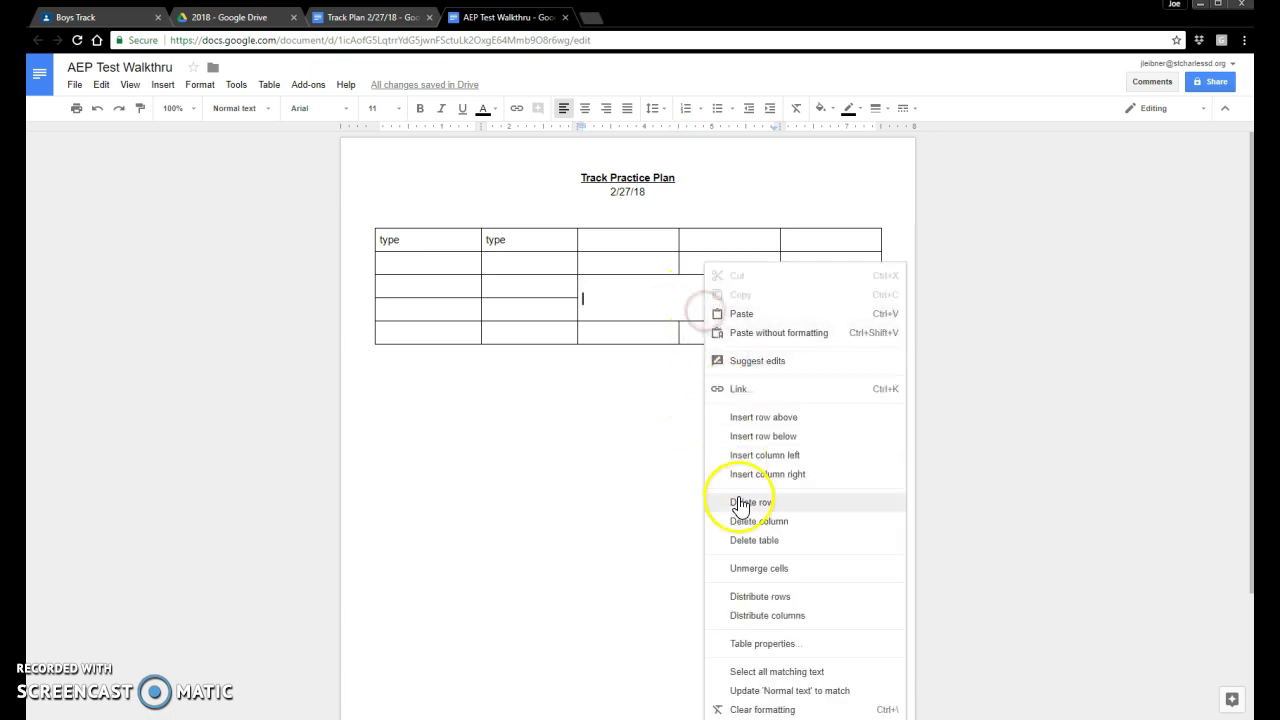
{"action": "left_click", "coordinate": [746, 573]}
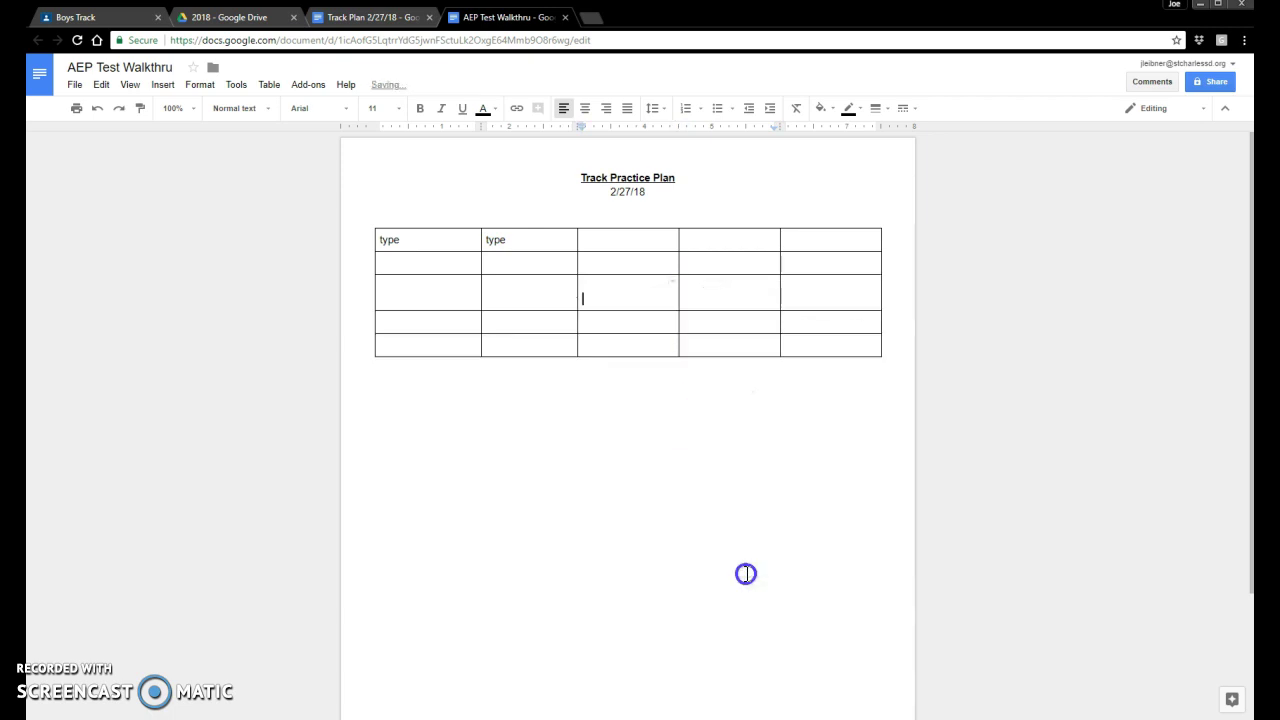
Remove the extra blank line from the third row's third cell and place the cursor below the table
{"action": "right_click", "coordinate": [636, 300]}
{"action": "right_click", "coordinate": [622, 304]}
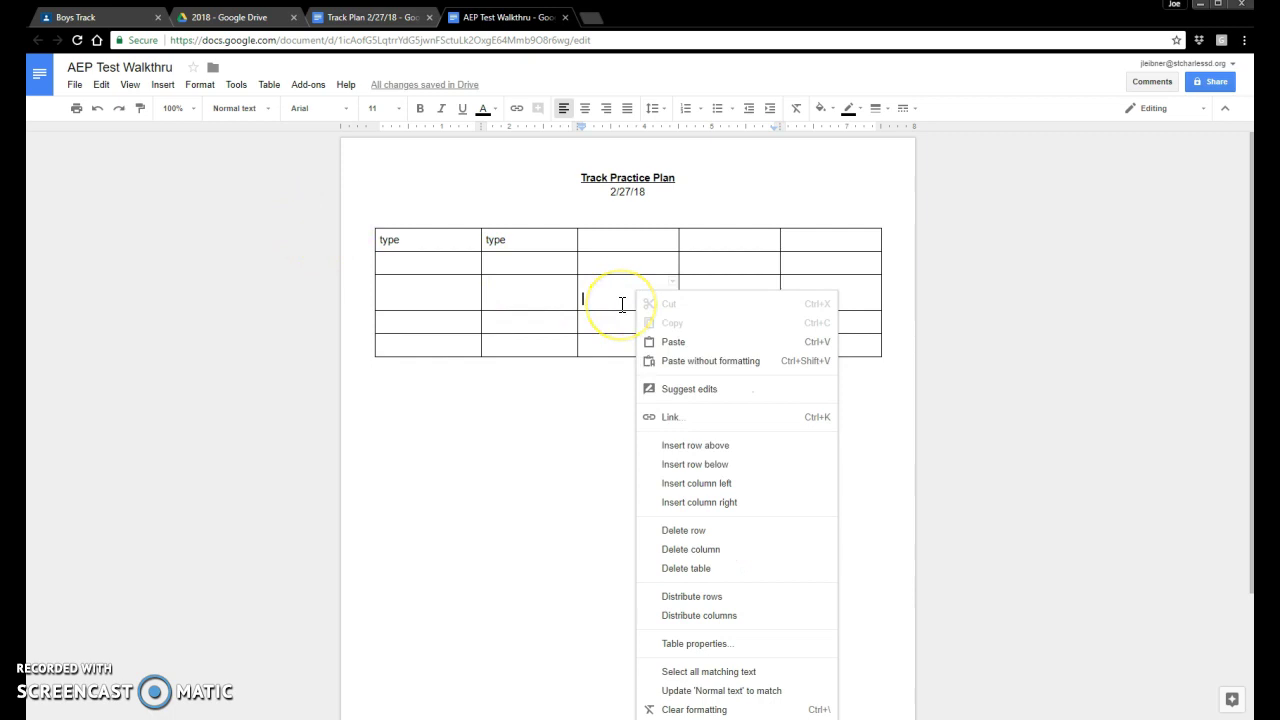
{"action": "left_click", "coordinate": [622, 304]}
{"action": "key", "text": "BackSpace"}
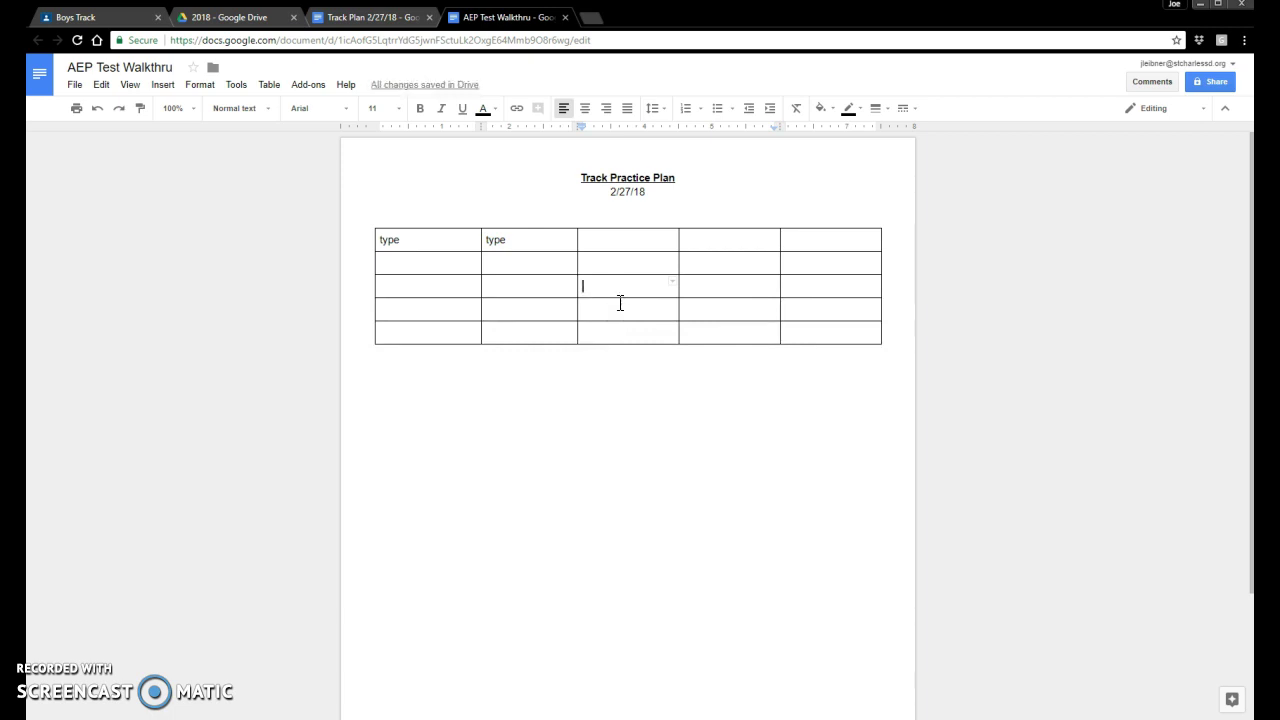
{"action": "left_click", "coordinate": [840, 383]}
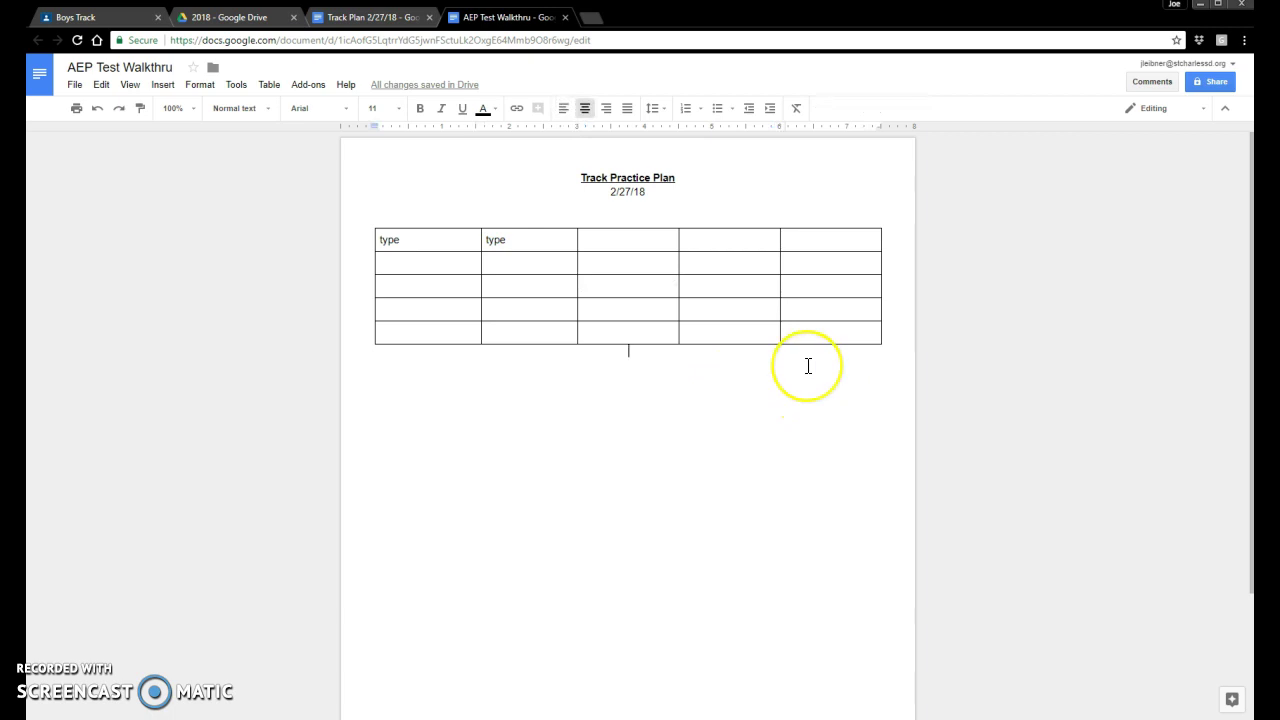
{"action": "key", "text": "Return"}
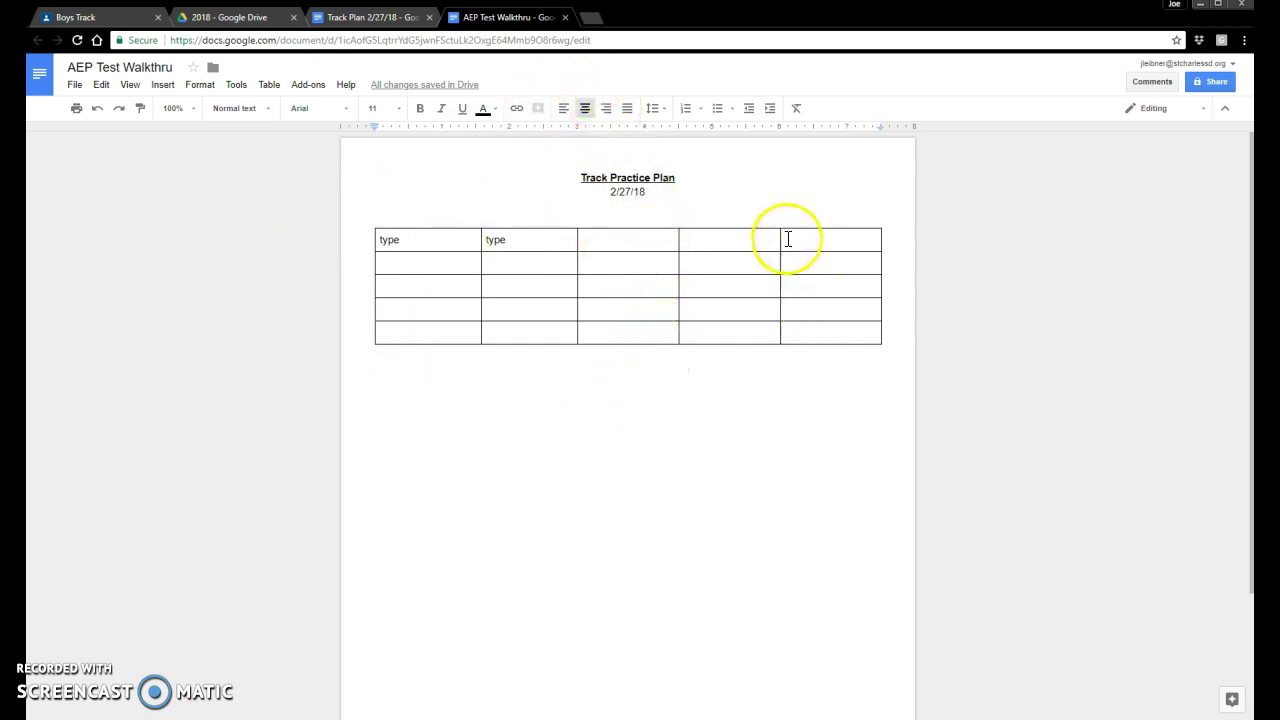
Close the AEP Test Walkthru and Track Plan 2/27/18 documents and go to My Drive
{"action": "left_click", "coordinate": [565, 18]}
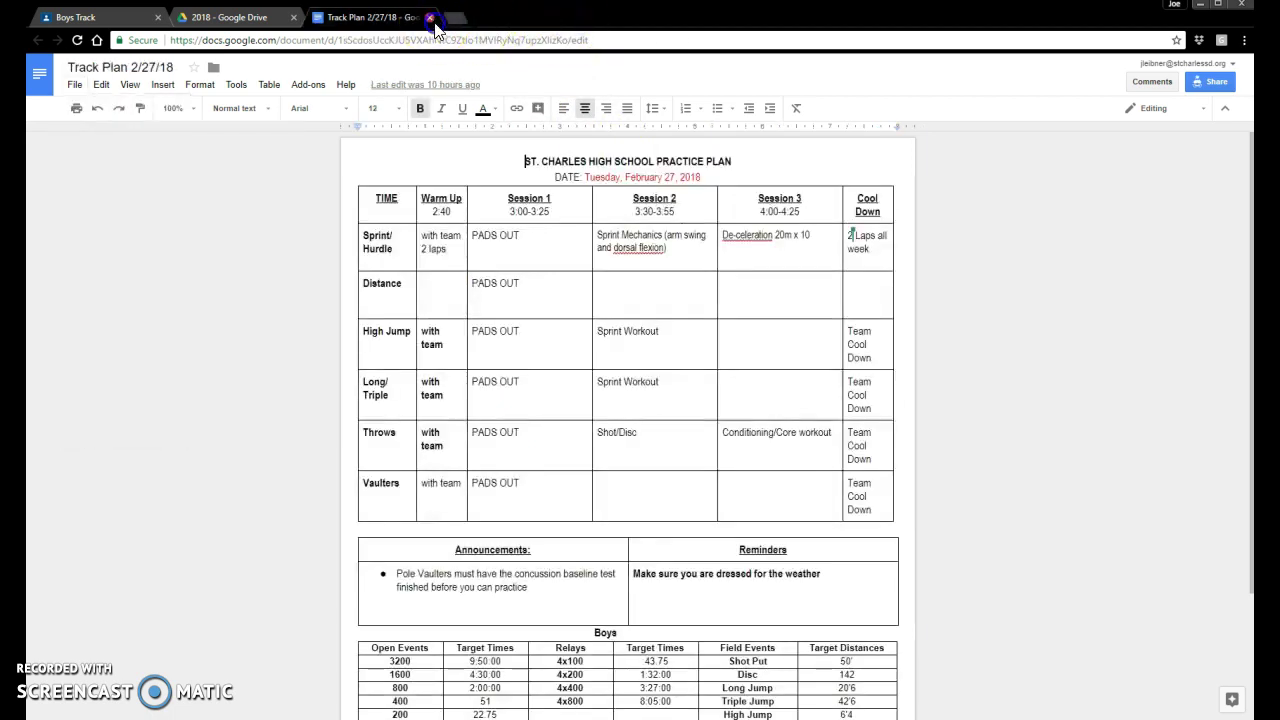
{"action": "left_click", "coordinate": [432, 20]}
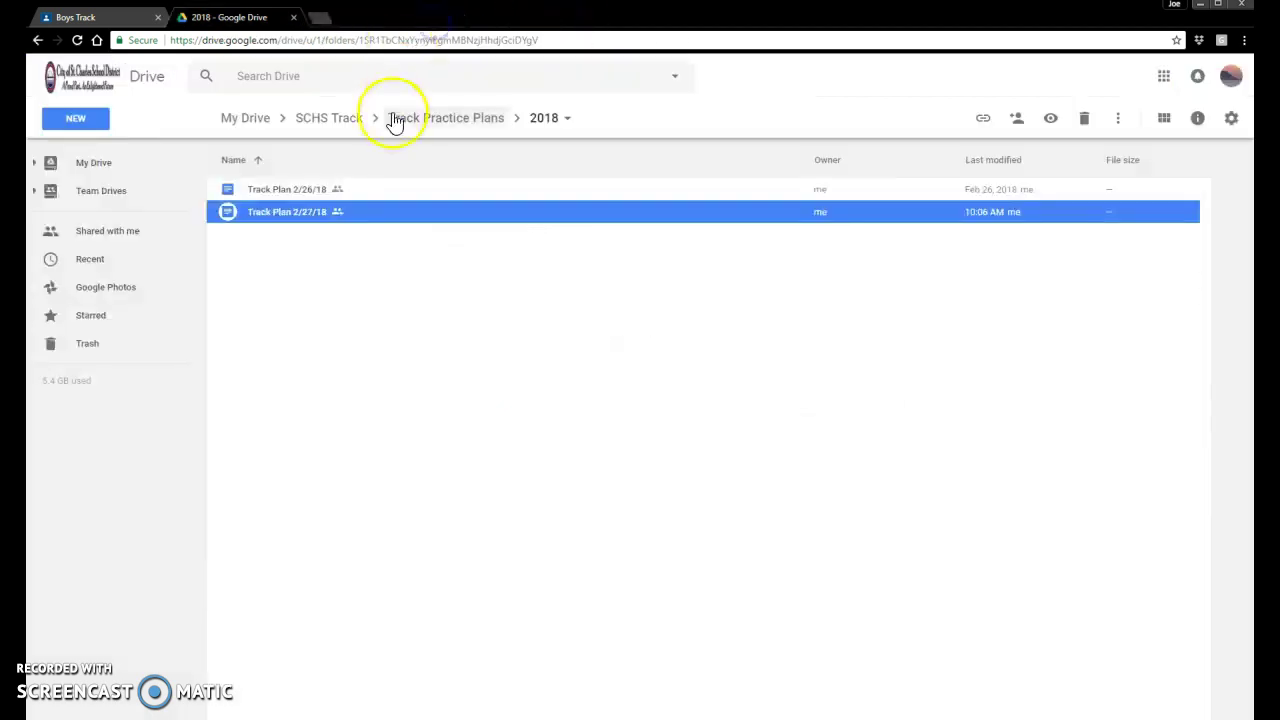
{"action": "left_click", "coordinate": [237, 120]}
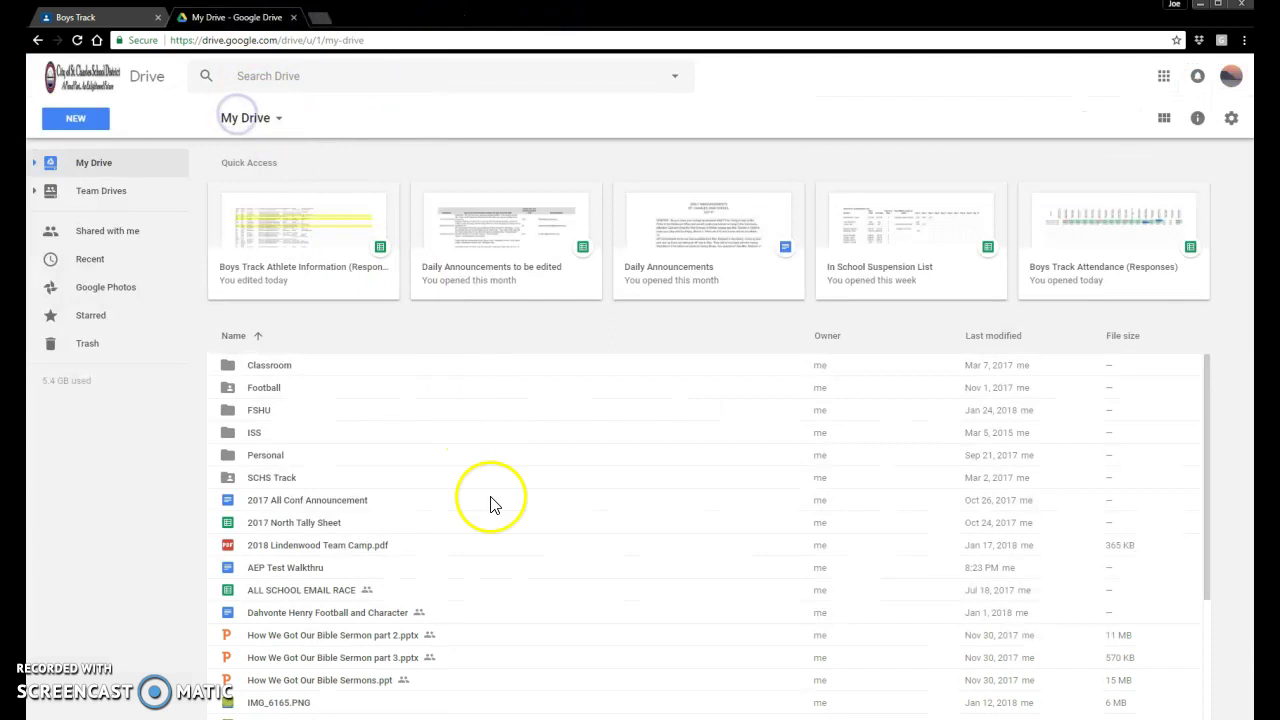
Open the "Daily Announcements to be edited" spreadsheet and the "Daily Announcements" document from My Drive
{"action": "left_click", "coordinate": [470, 248]}
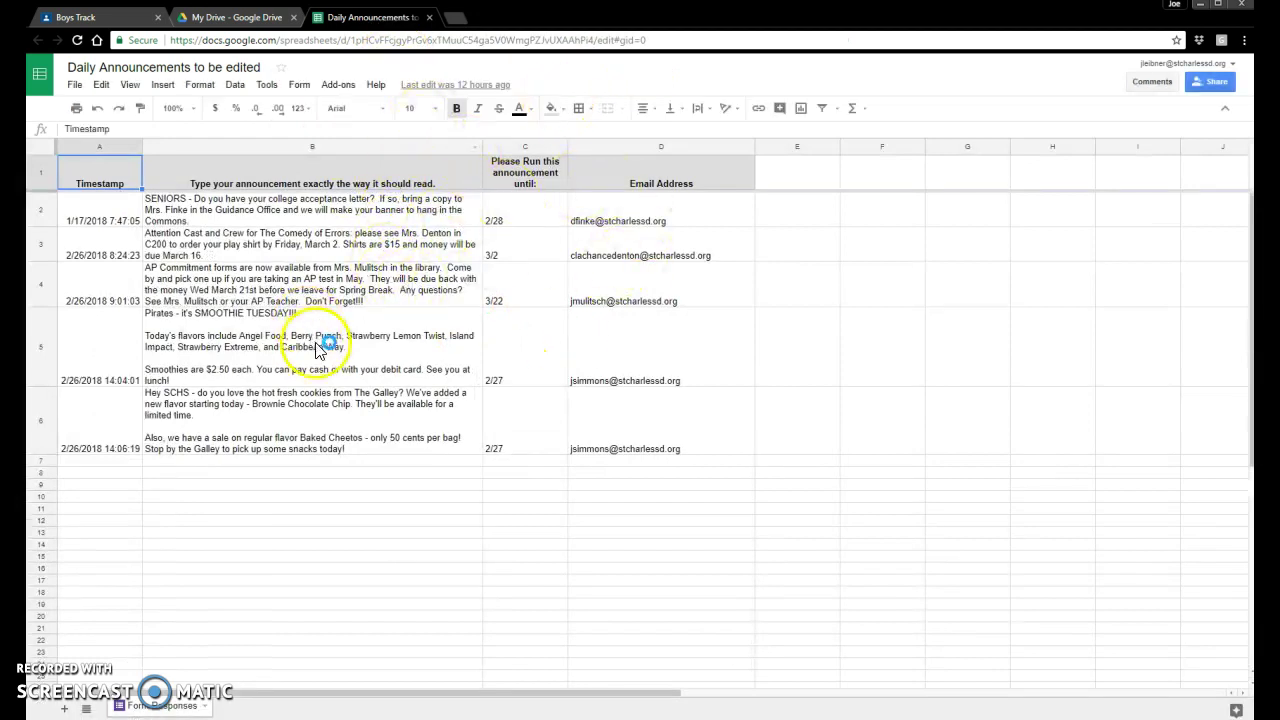
{"action": "left_click", "coordinate": [235, 17]}
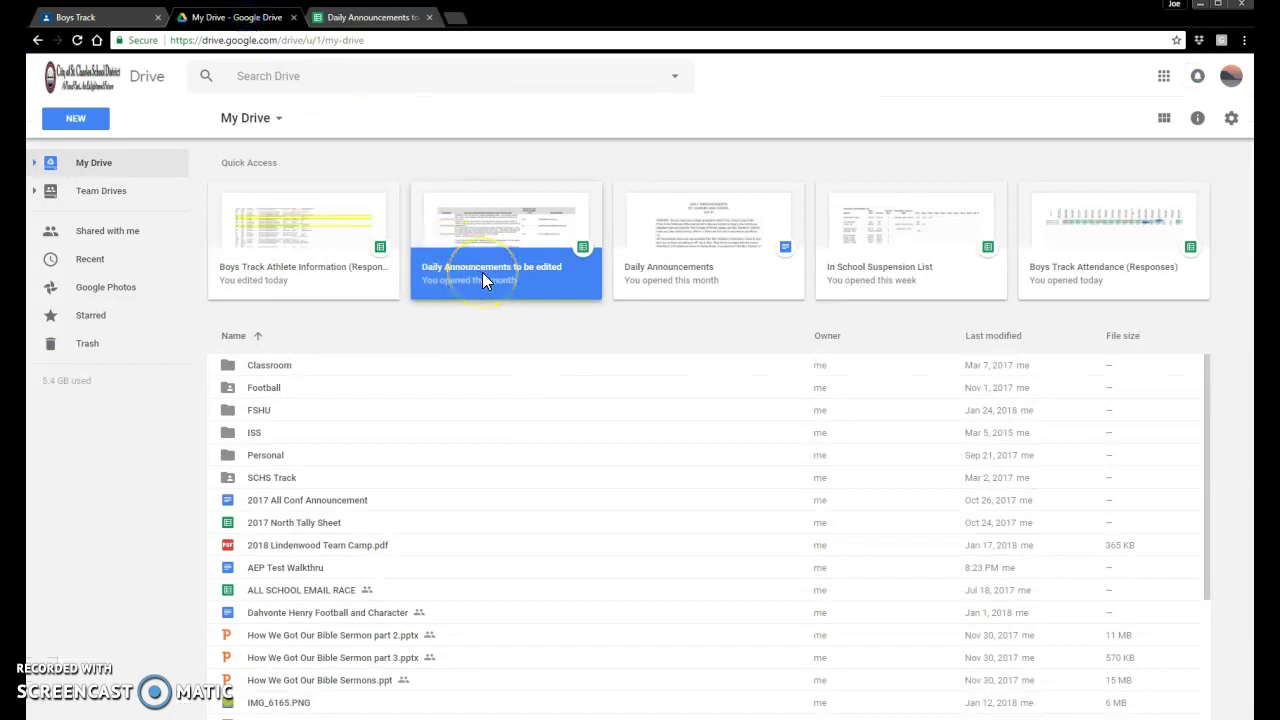
{"action": "double_click", "coordinate": [638, 231]}
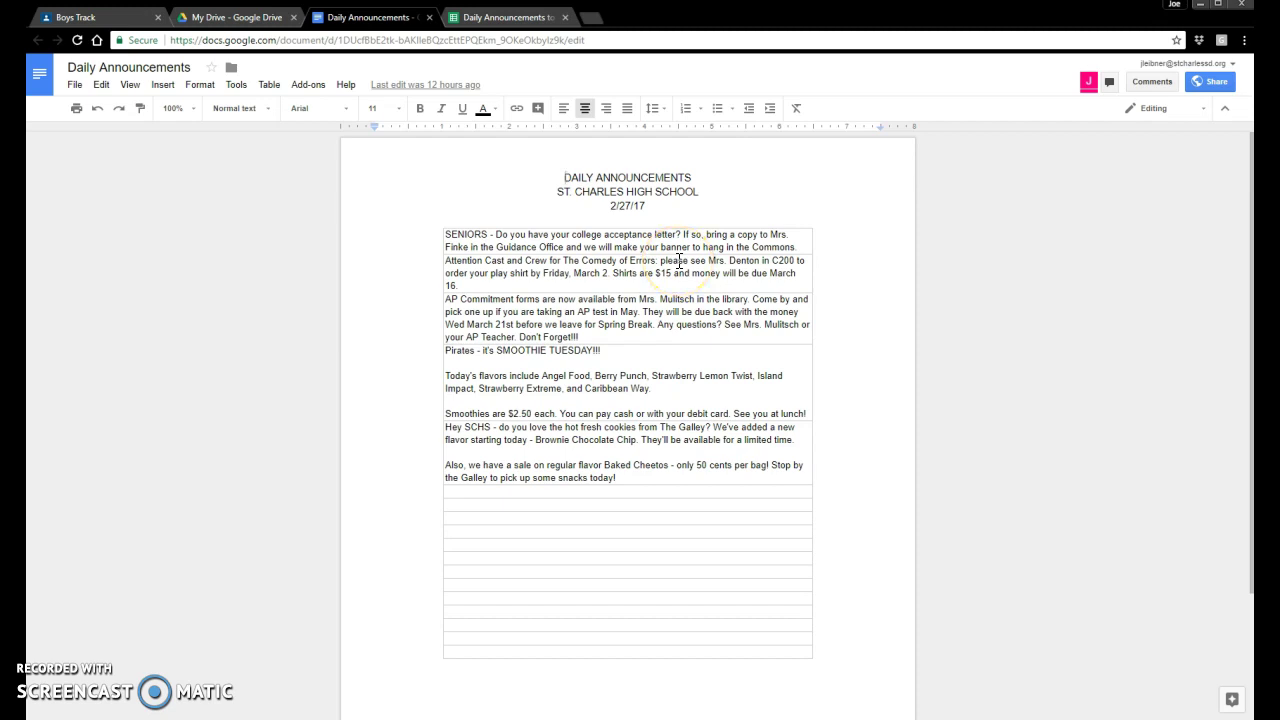
Review the "Daily Announcements to be edited" spreadsheet again, and close it along with the "Daily Announcements" document
{"action": "left_click", "coordinate": [522, 18]}
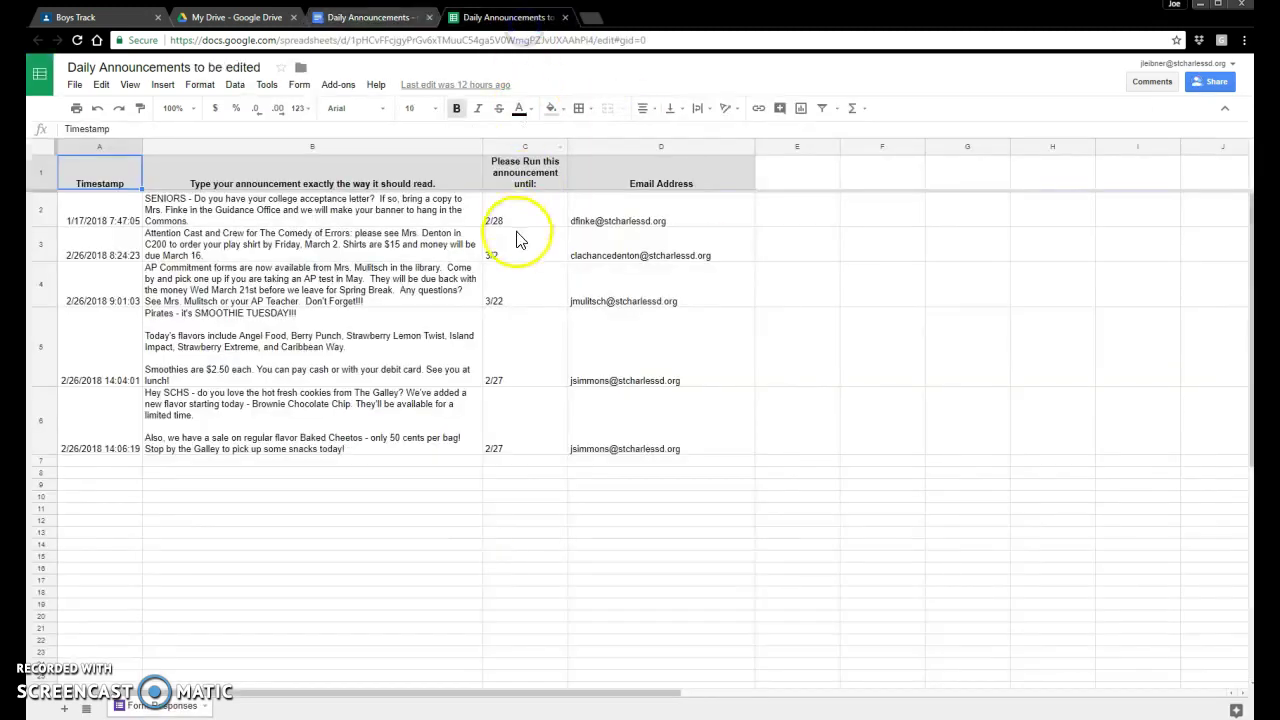
{"action": "left_click", "coordinate": [566, 18]}
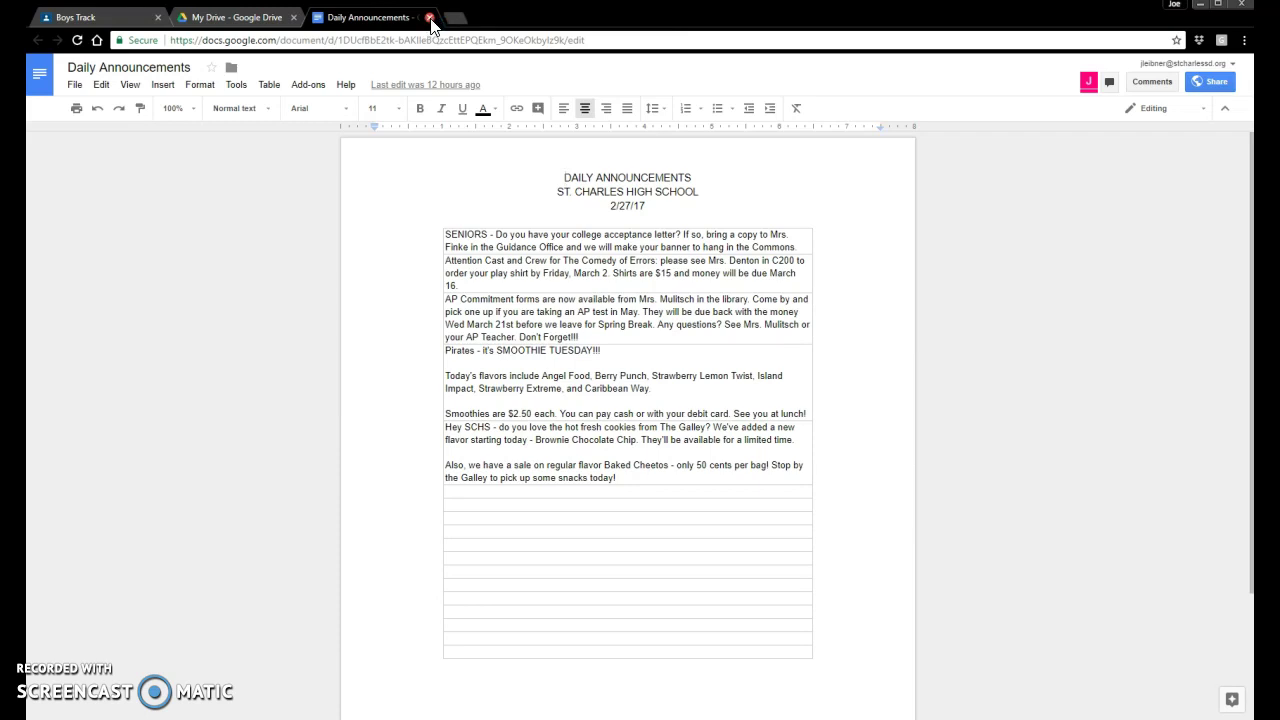
{"action": "left_click", "coordinate": [429, 18]}
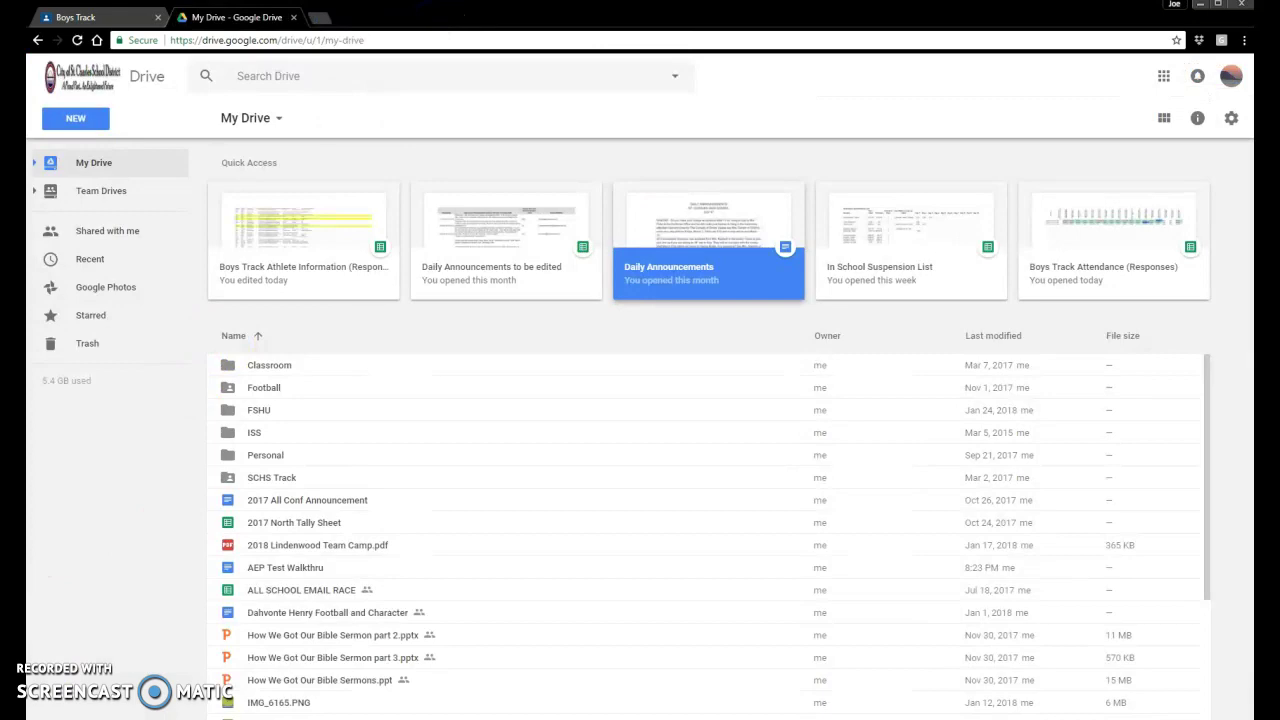